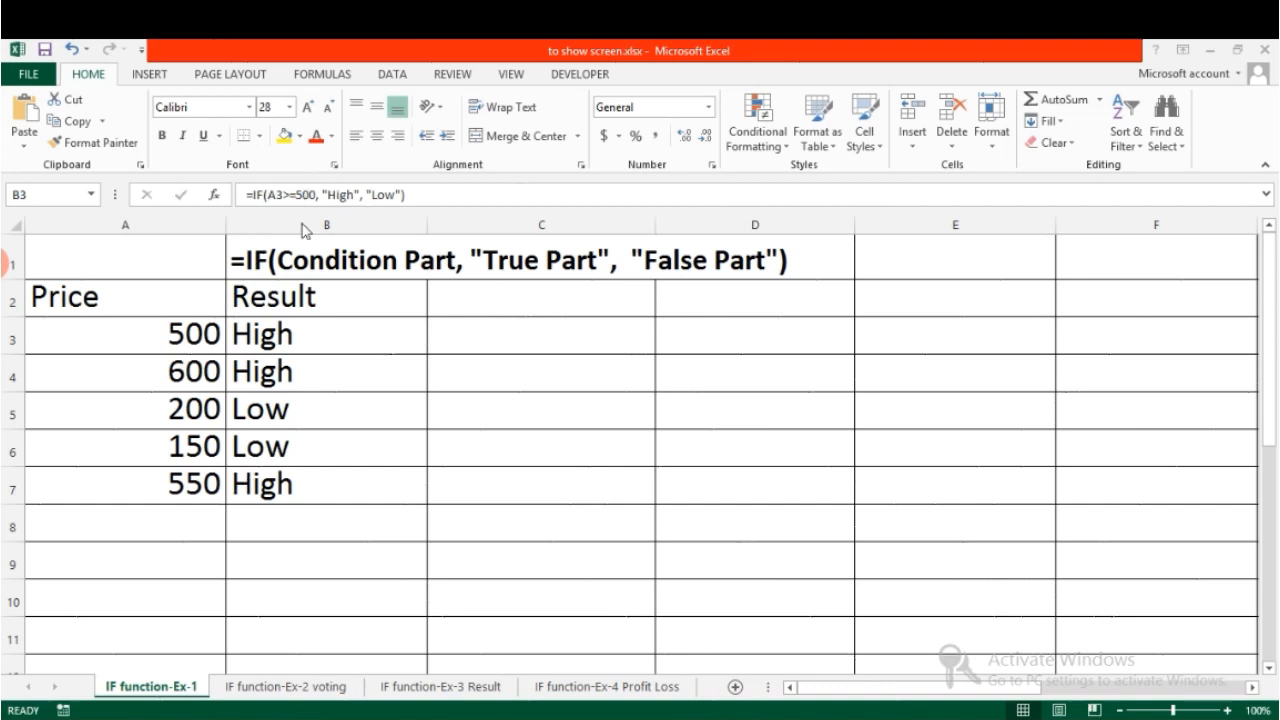
left_click(192, 334)
left_click(160, 332)
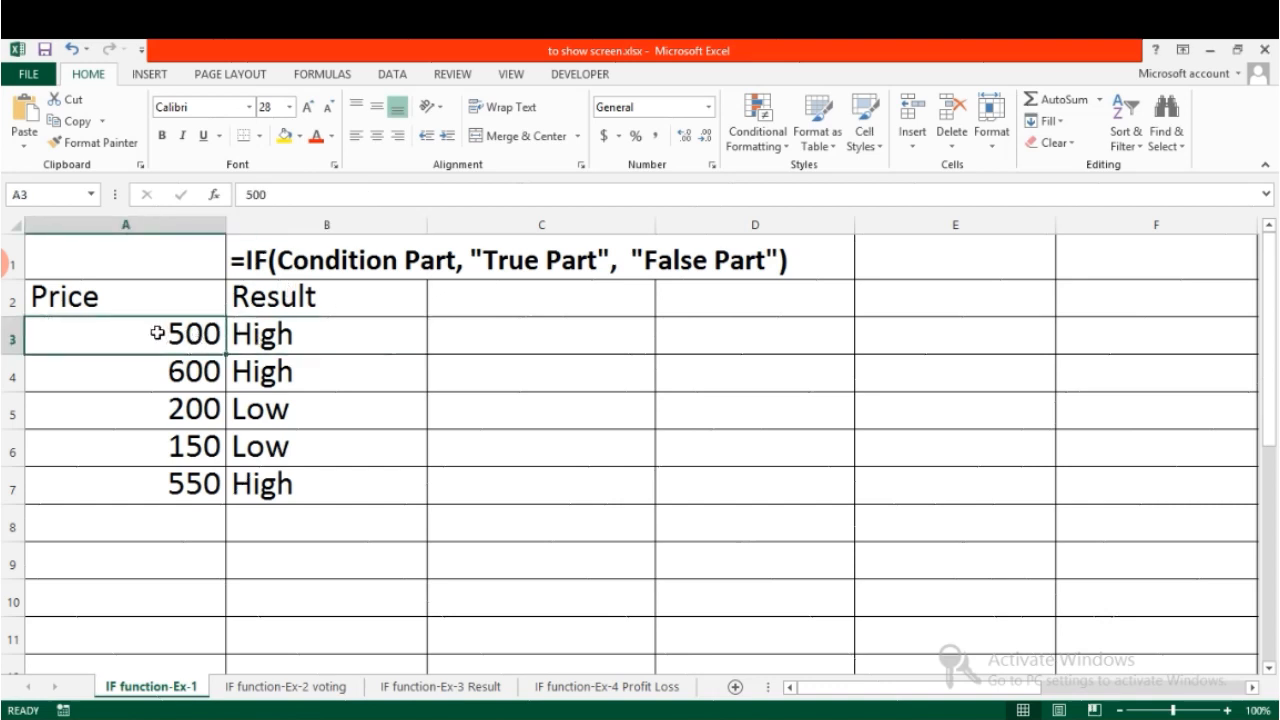
left_click(250, 333)
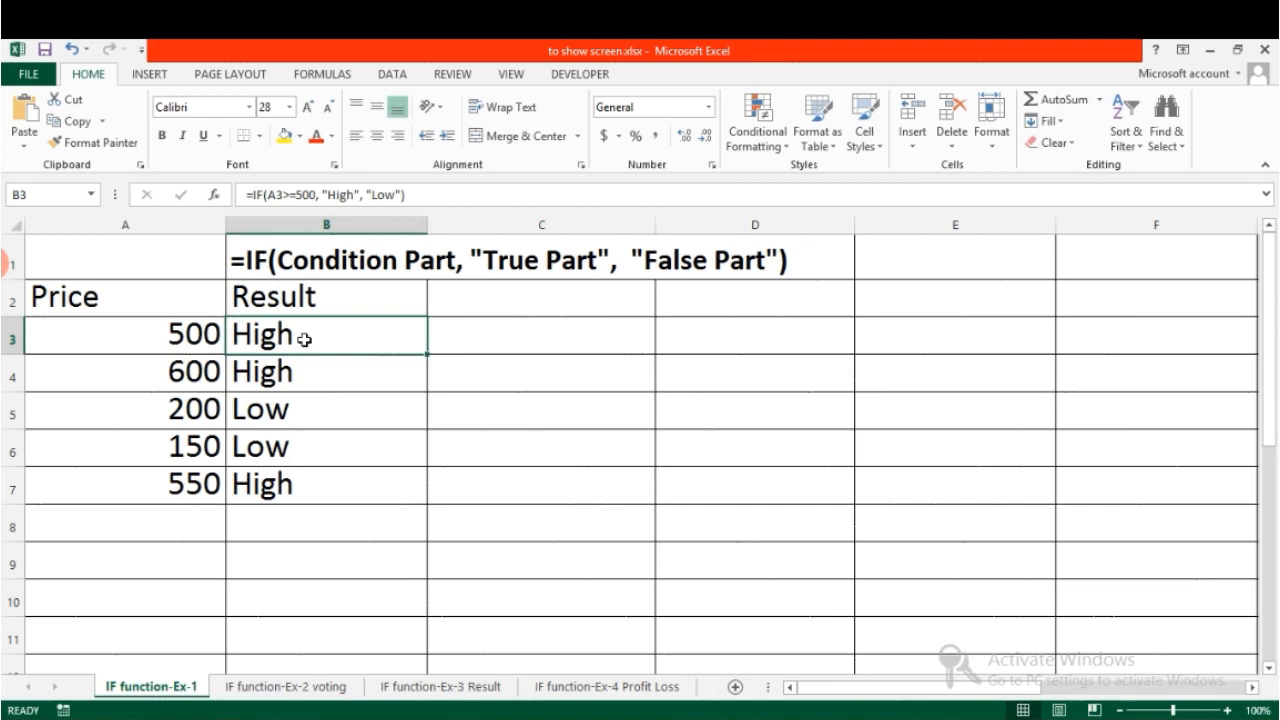
left_click(176, 414)
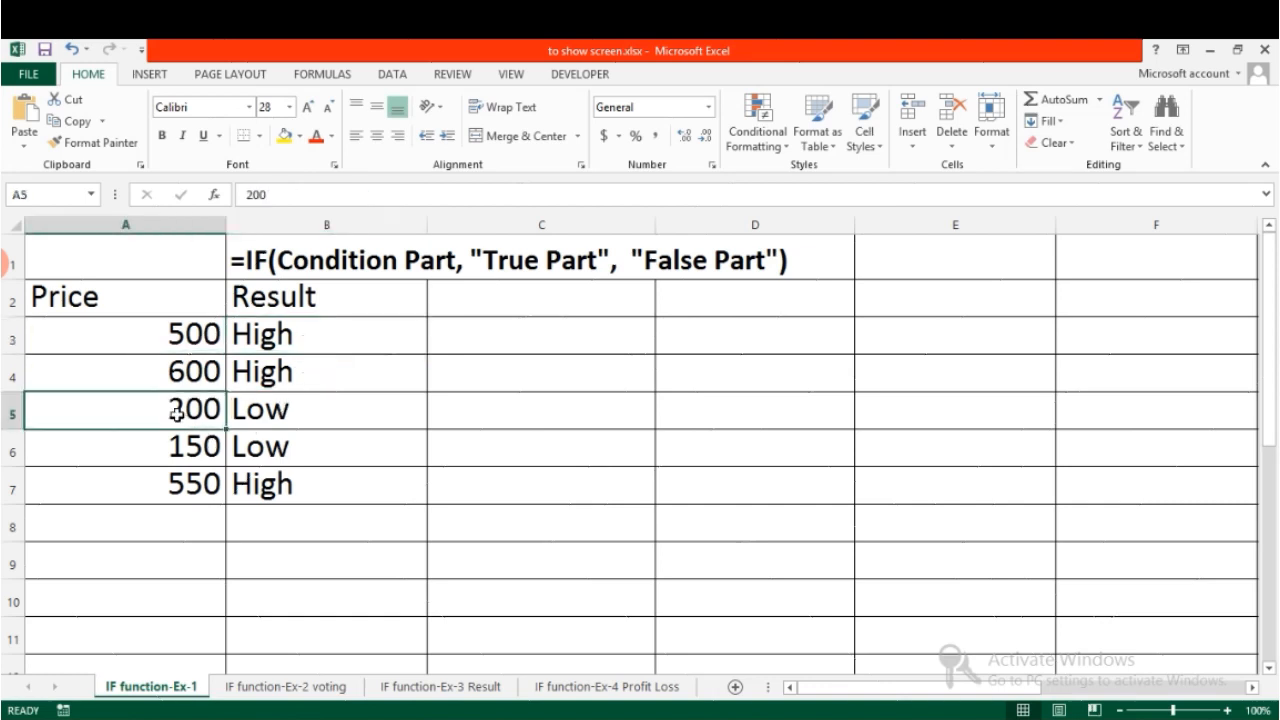
left_click(250, 416)
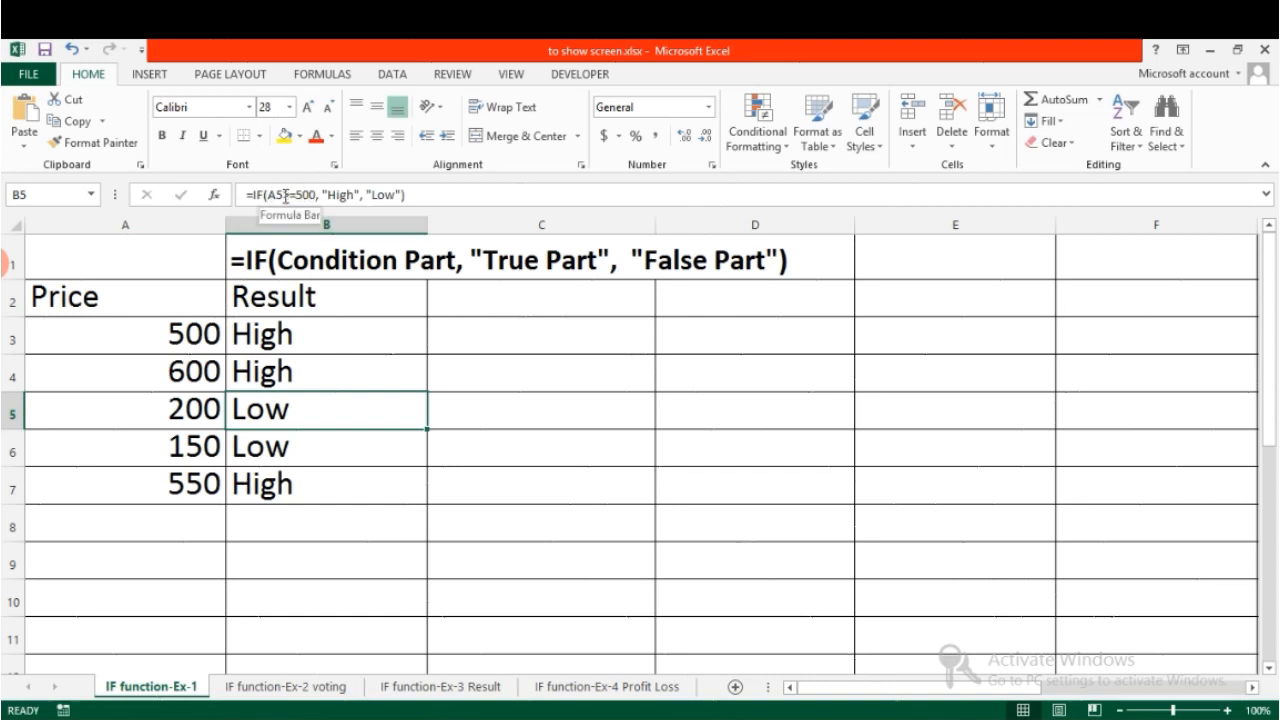
left_click(193, 406)
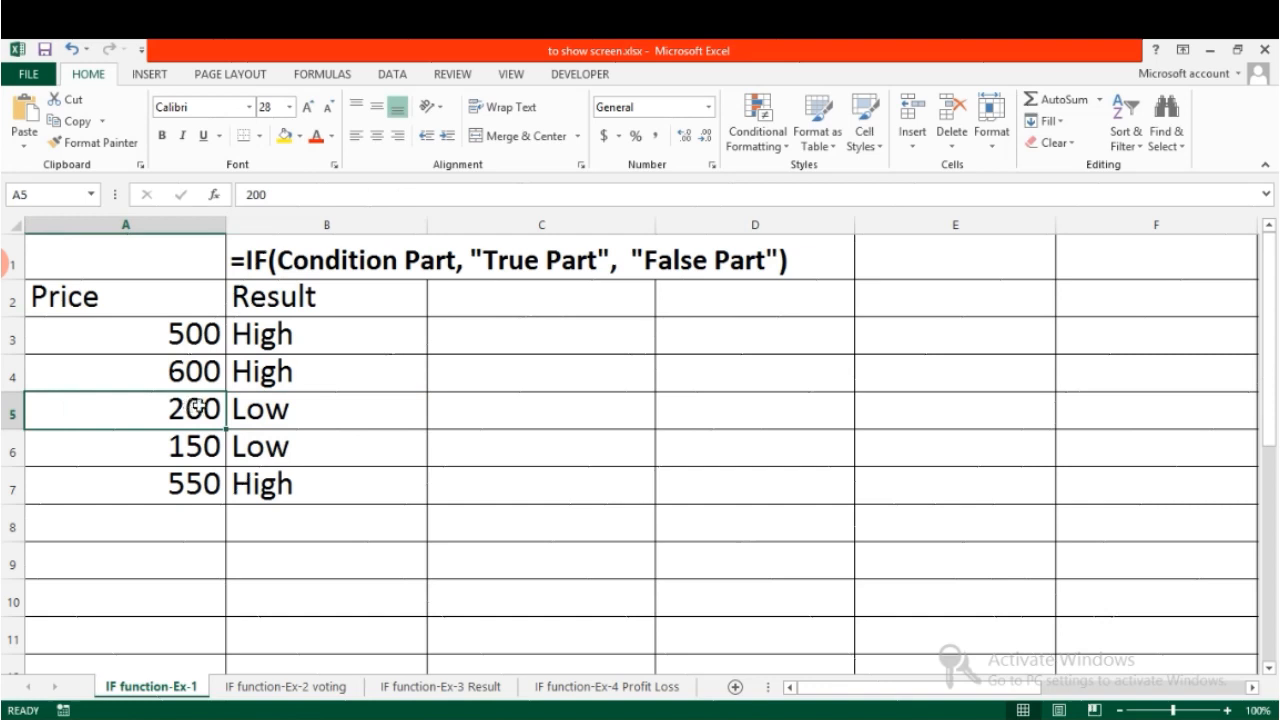
left_click(251, 409)
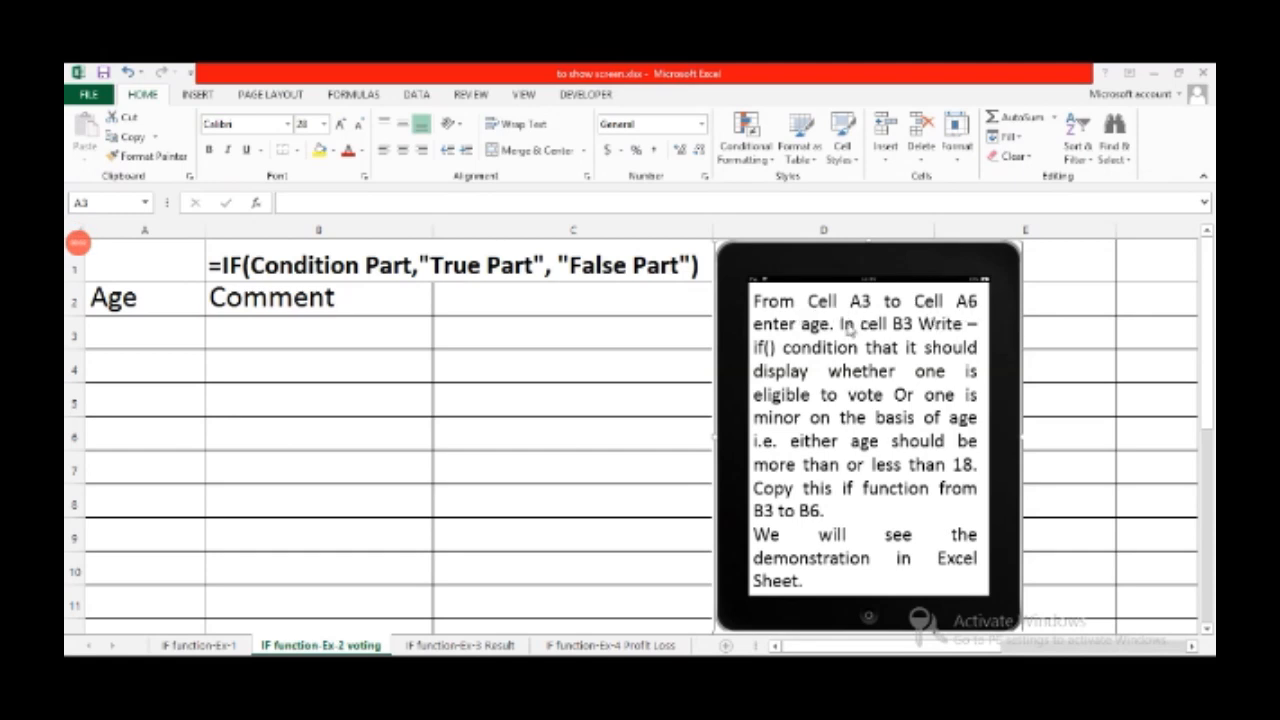
Enter the ages 22, 12, 54 and 5 into cells A3 to A6
left_click(129, 328)
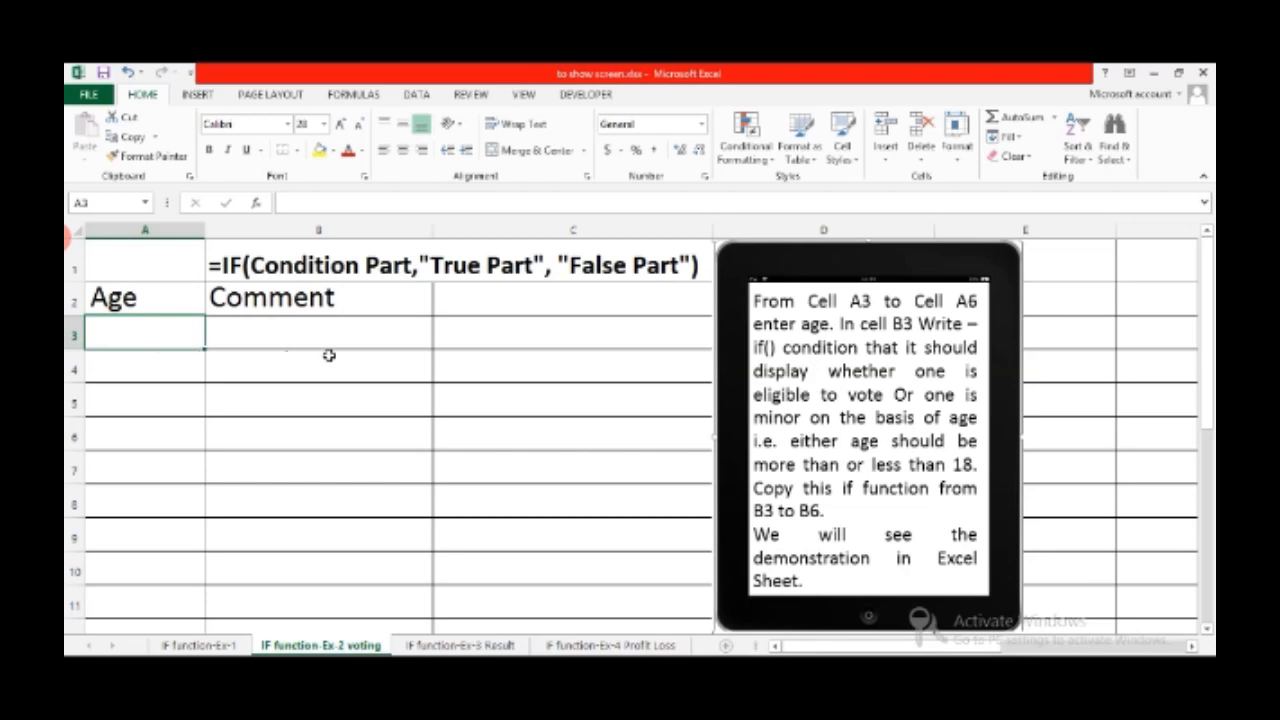
type("22")
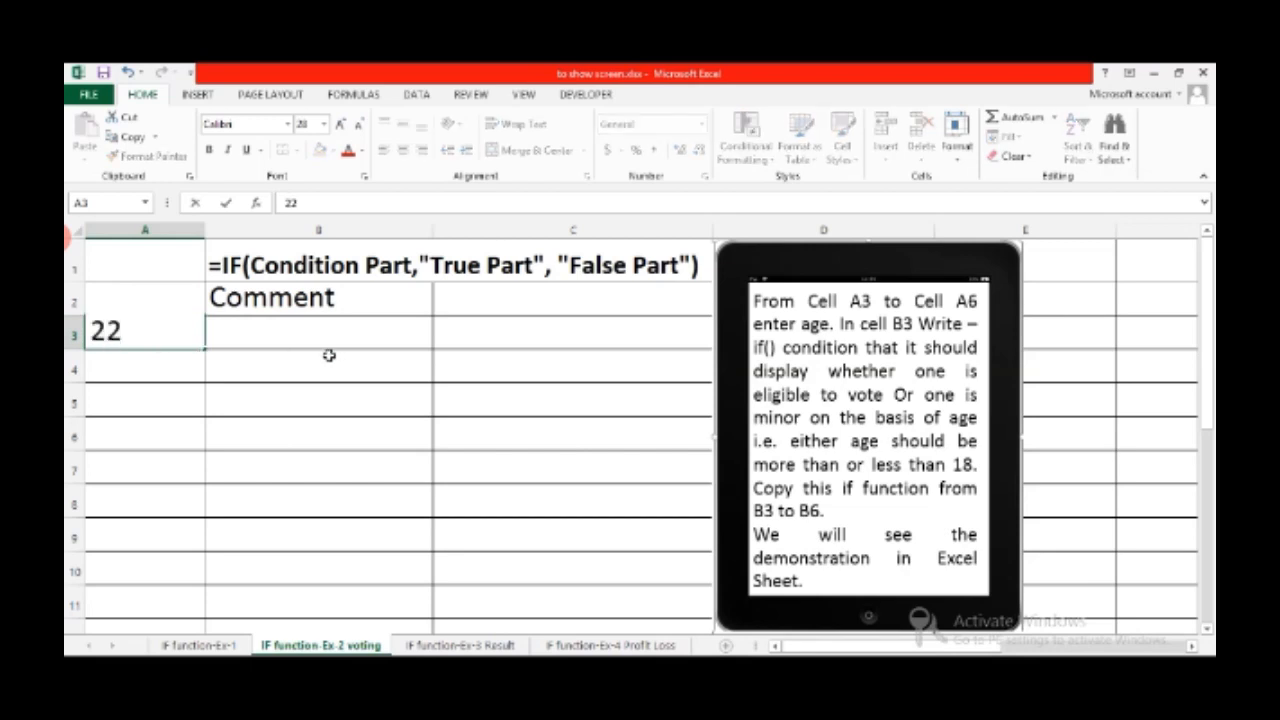
key("Return")
type("12")
key("ctrl+Return")
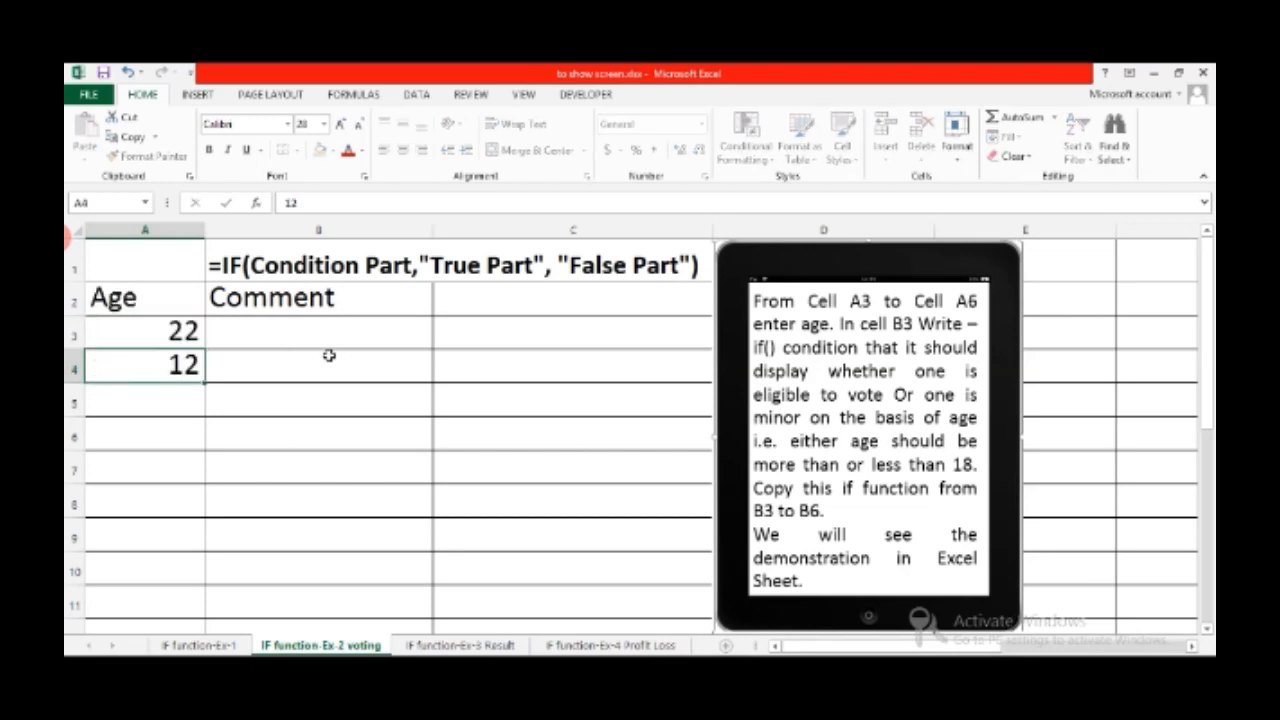
key("Return")
type("54")
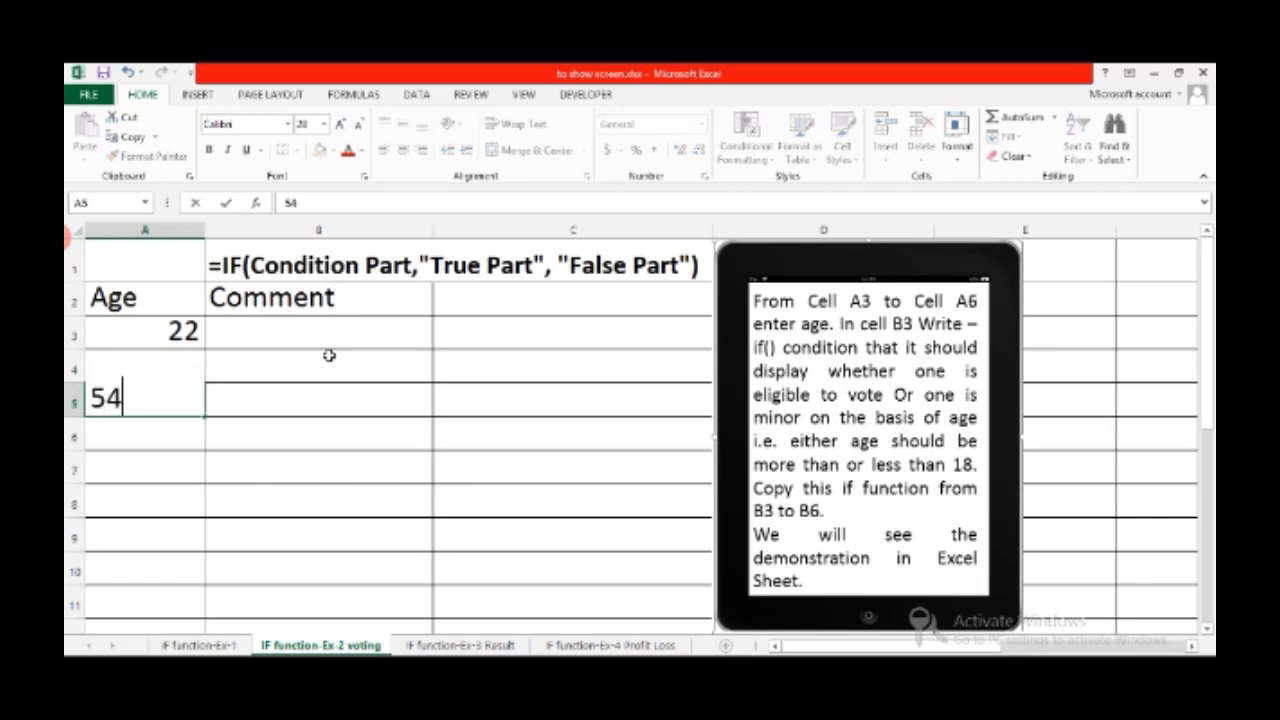
key("ctrl+Return")
key("Return")
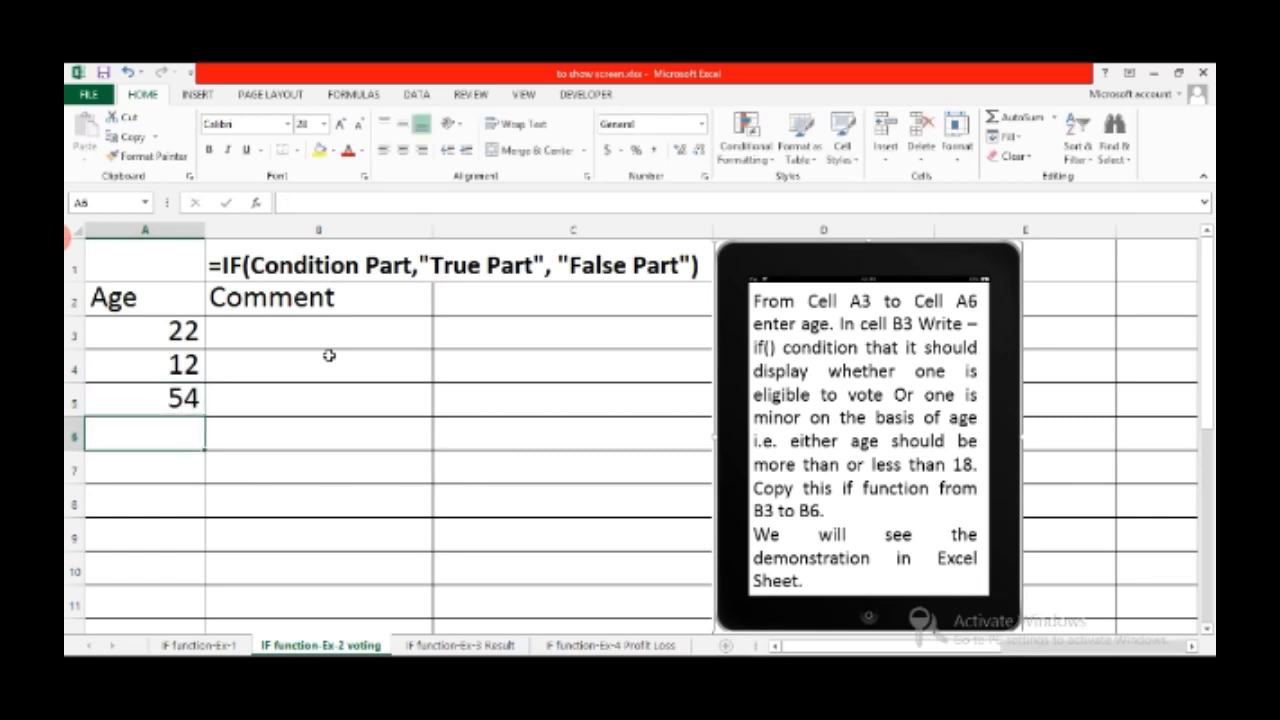
type("5")
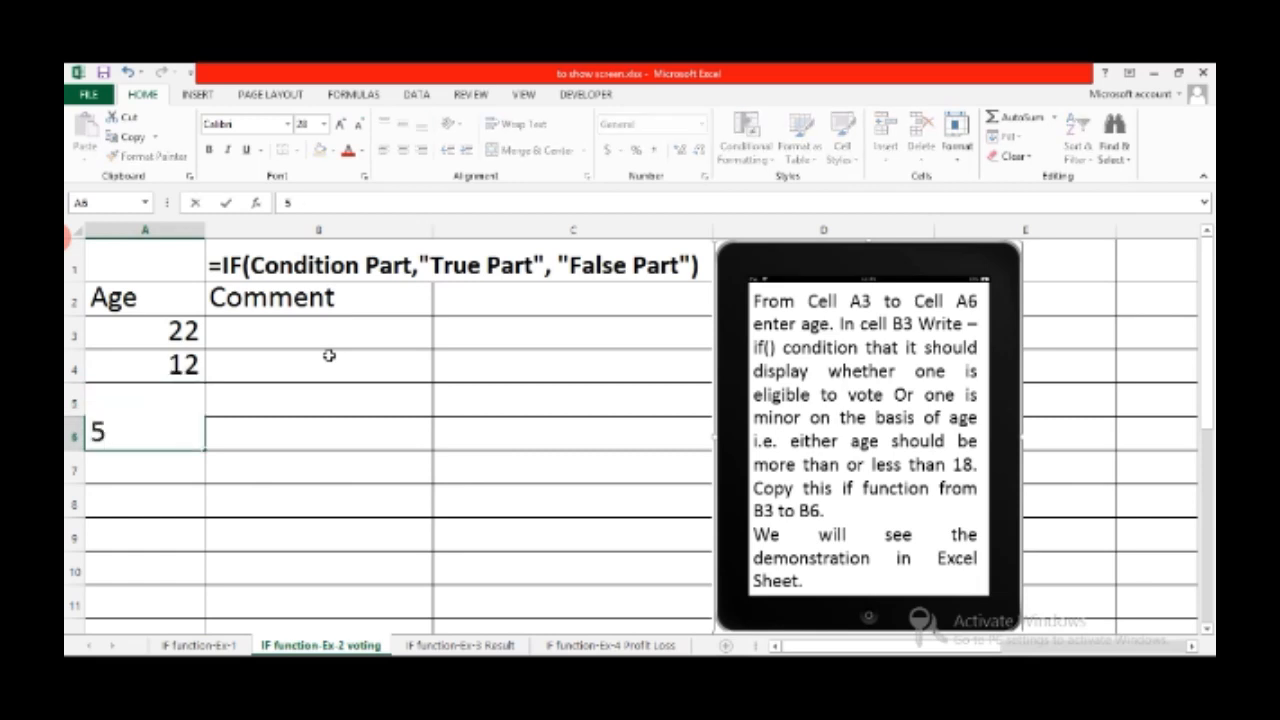
left_click(247, 424)
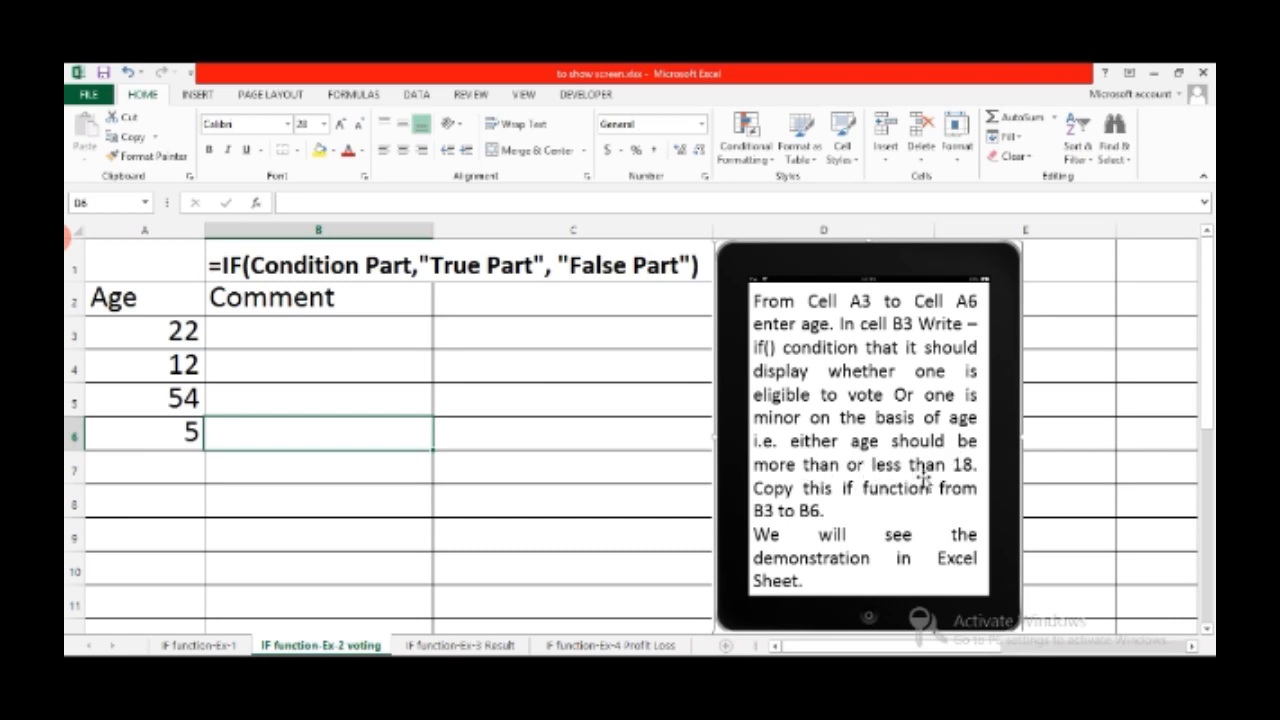
Enter =if(A3>=18,"Eligible to Vote","You are minor") in B3
left_click(332, 332)
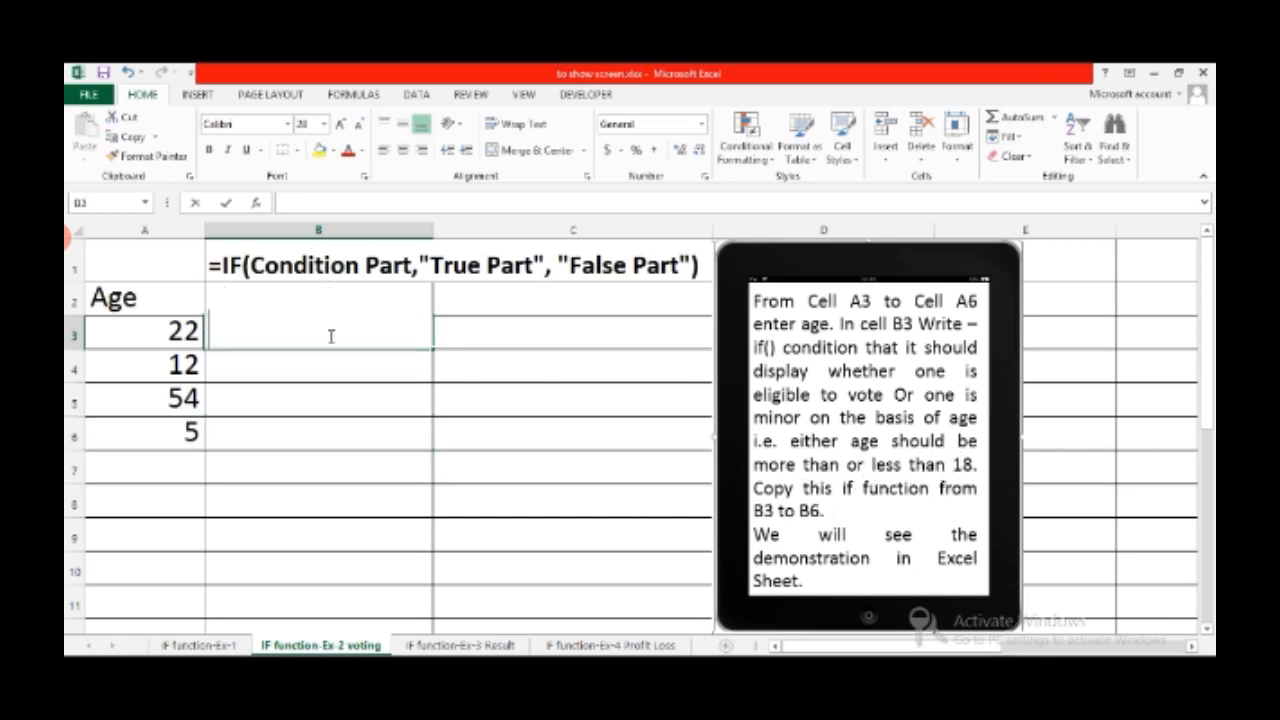
type("=if")
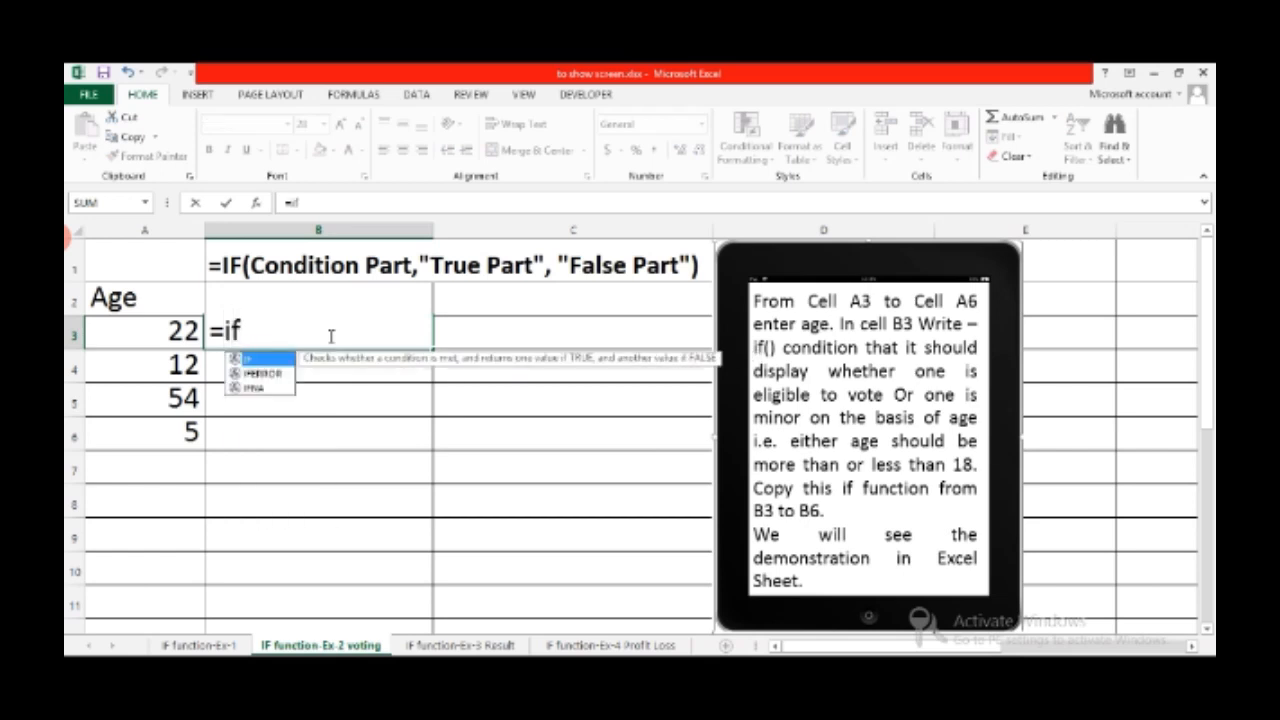
type("(")
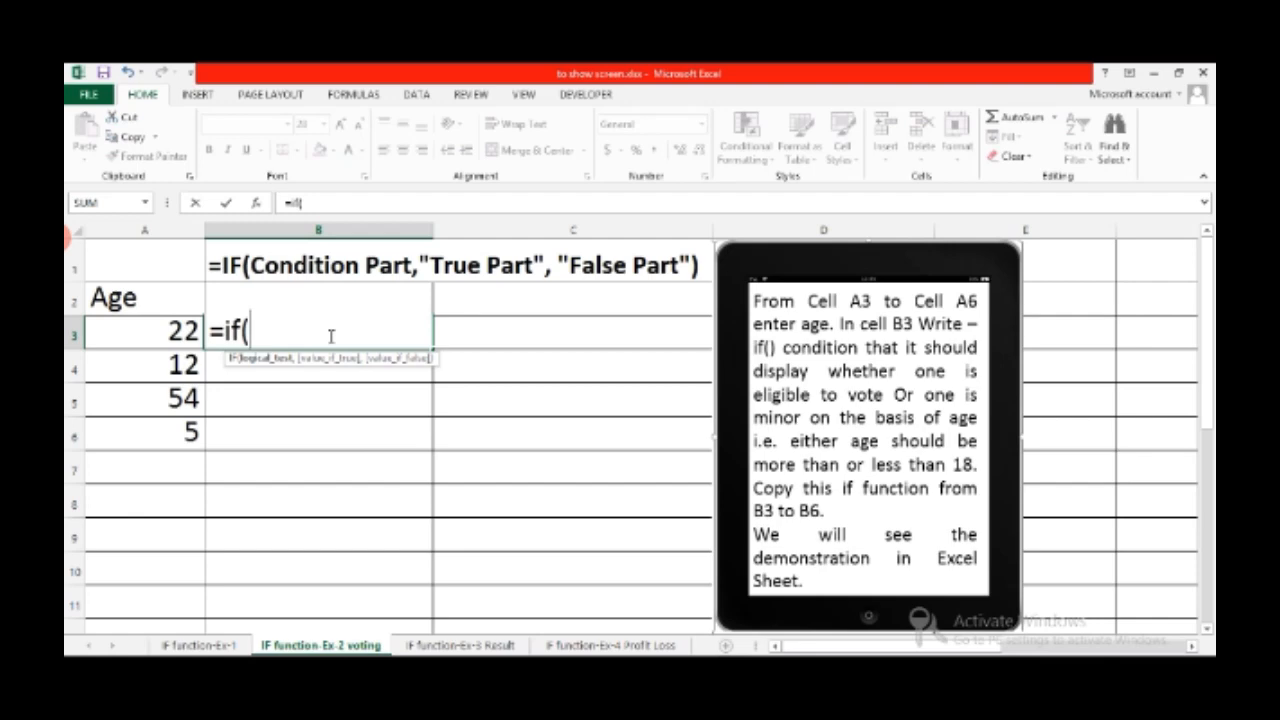
type("A")
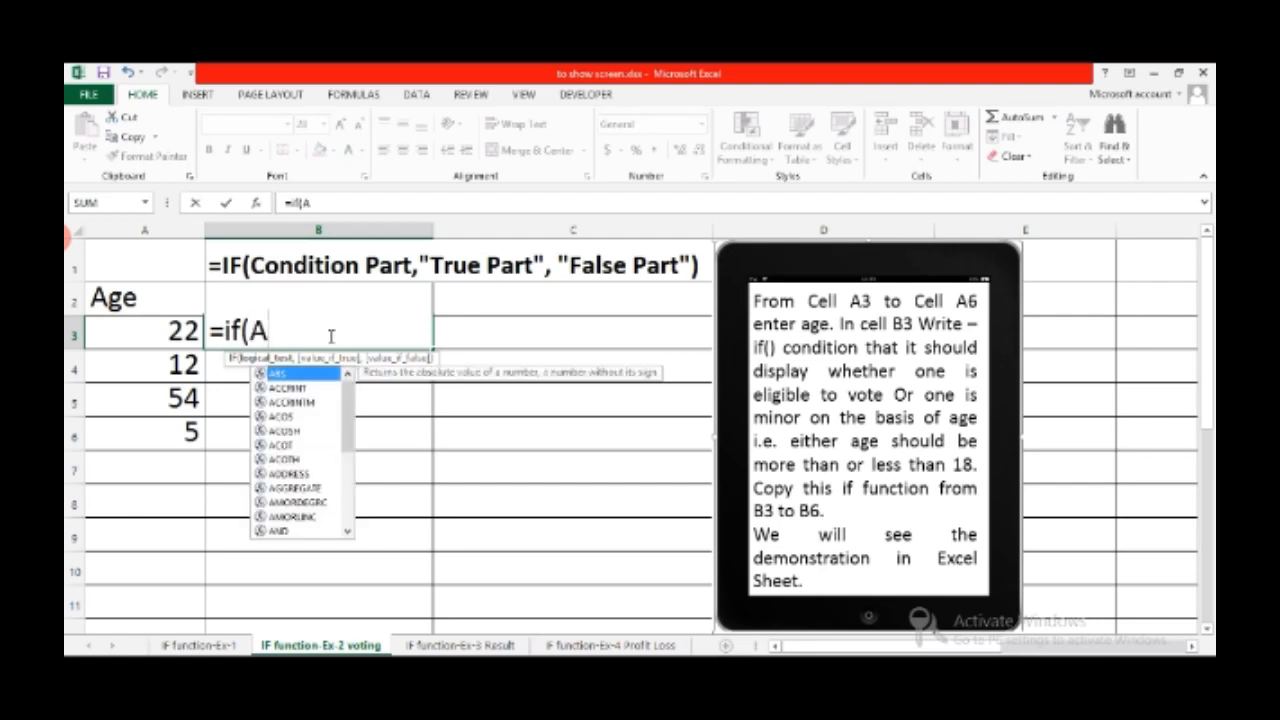
type("3")
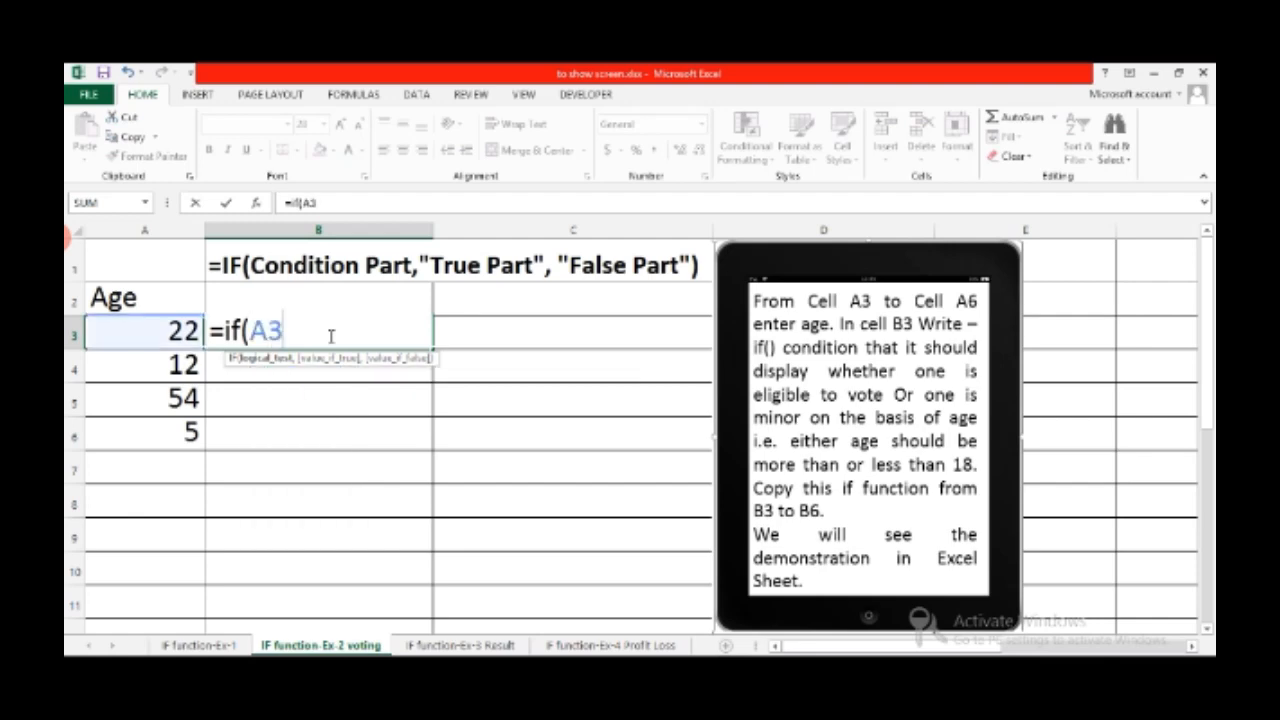
type(">=18,")
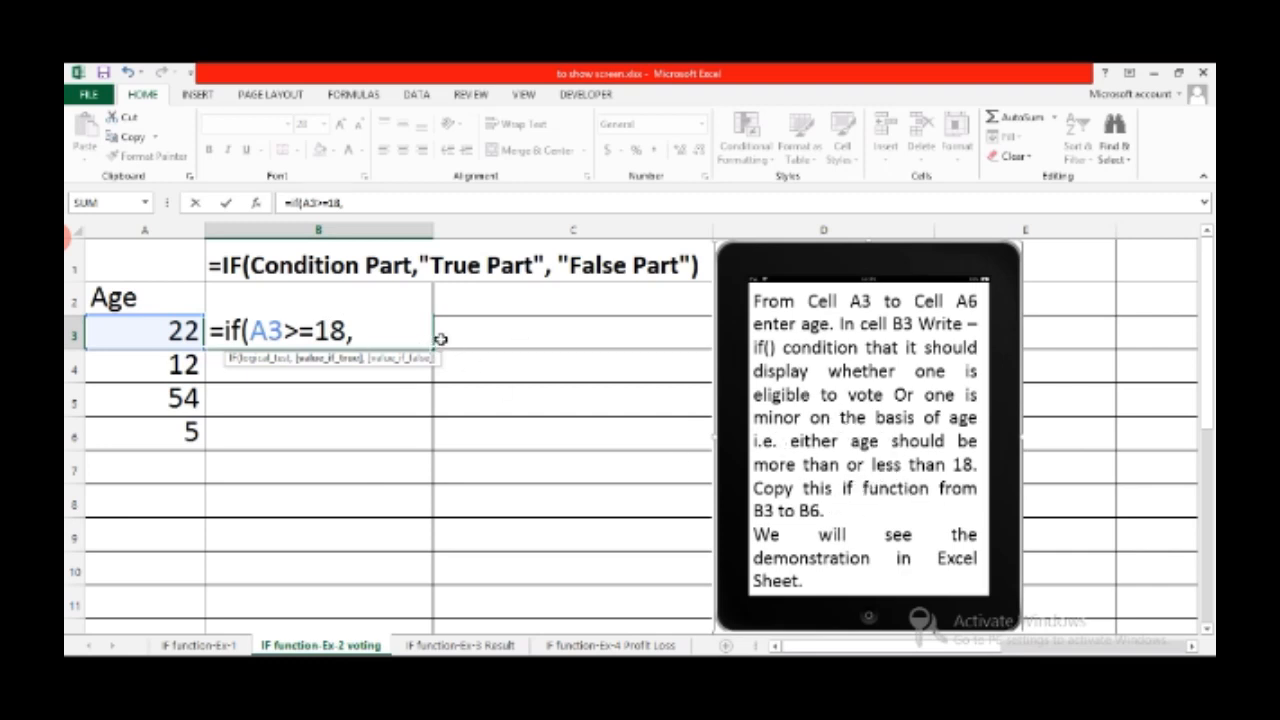
type("Eligi")
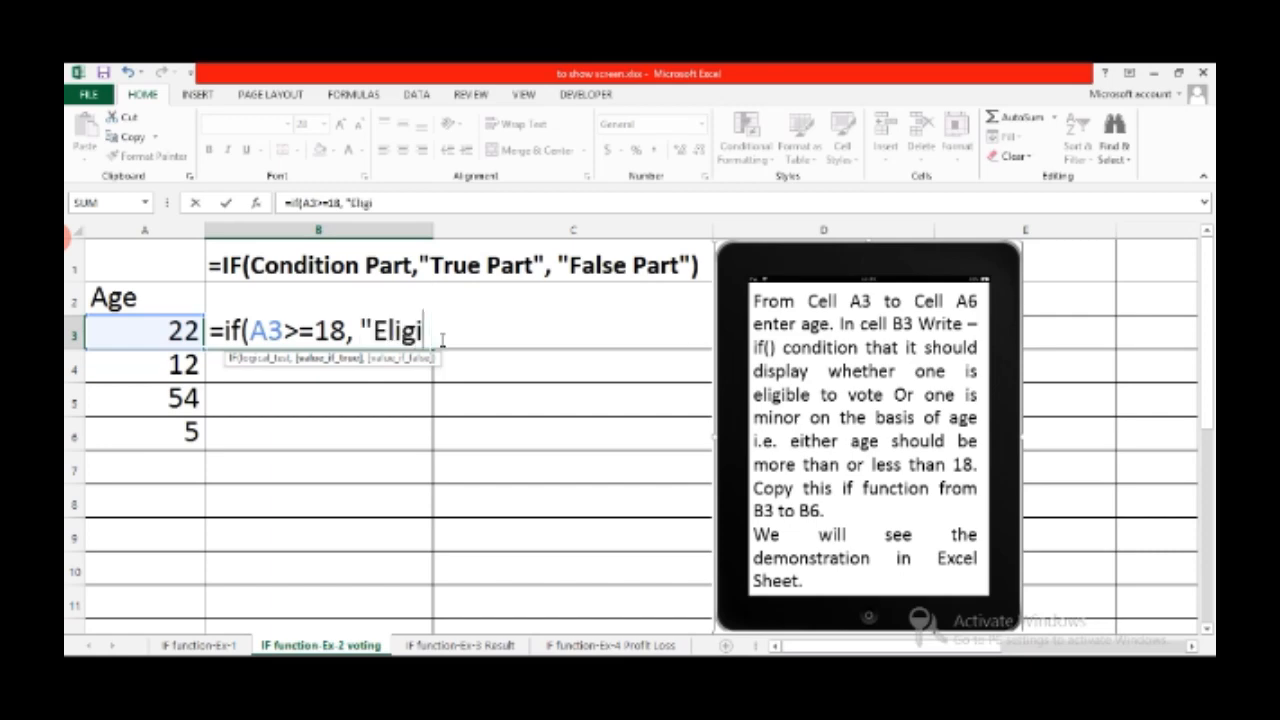
type("ble to V")
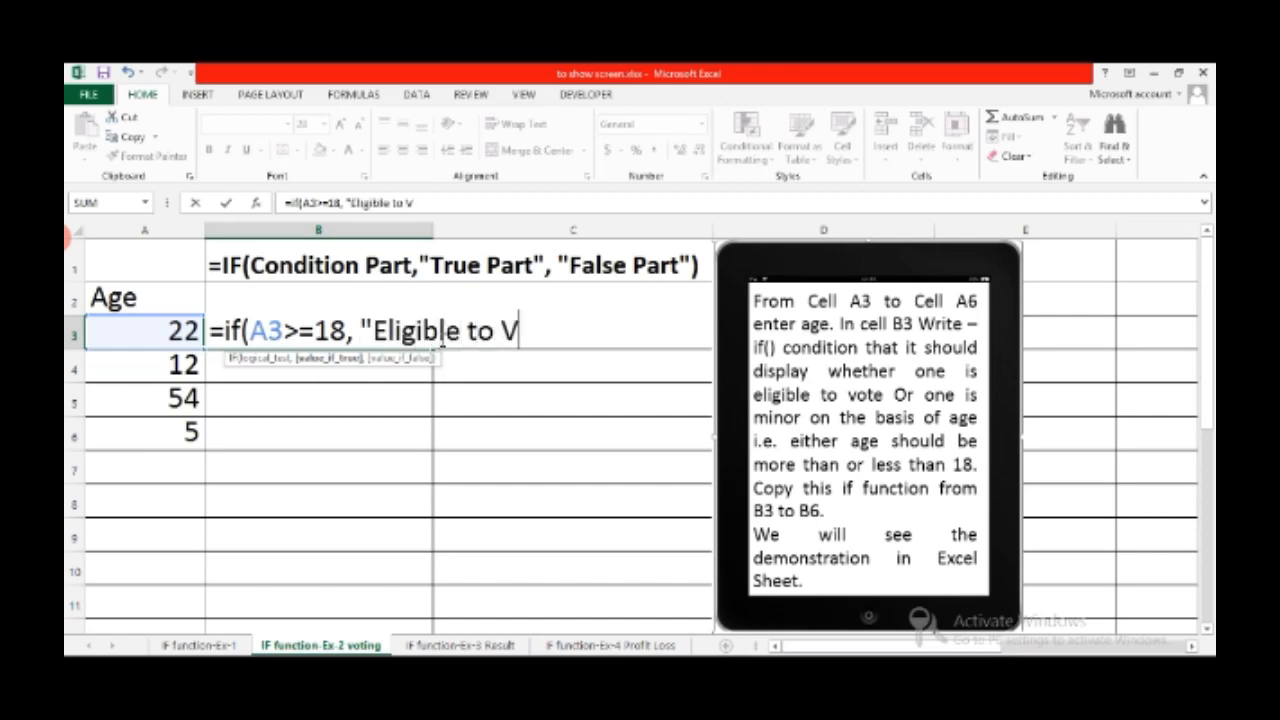
type("ote\"")
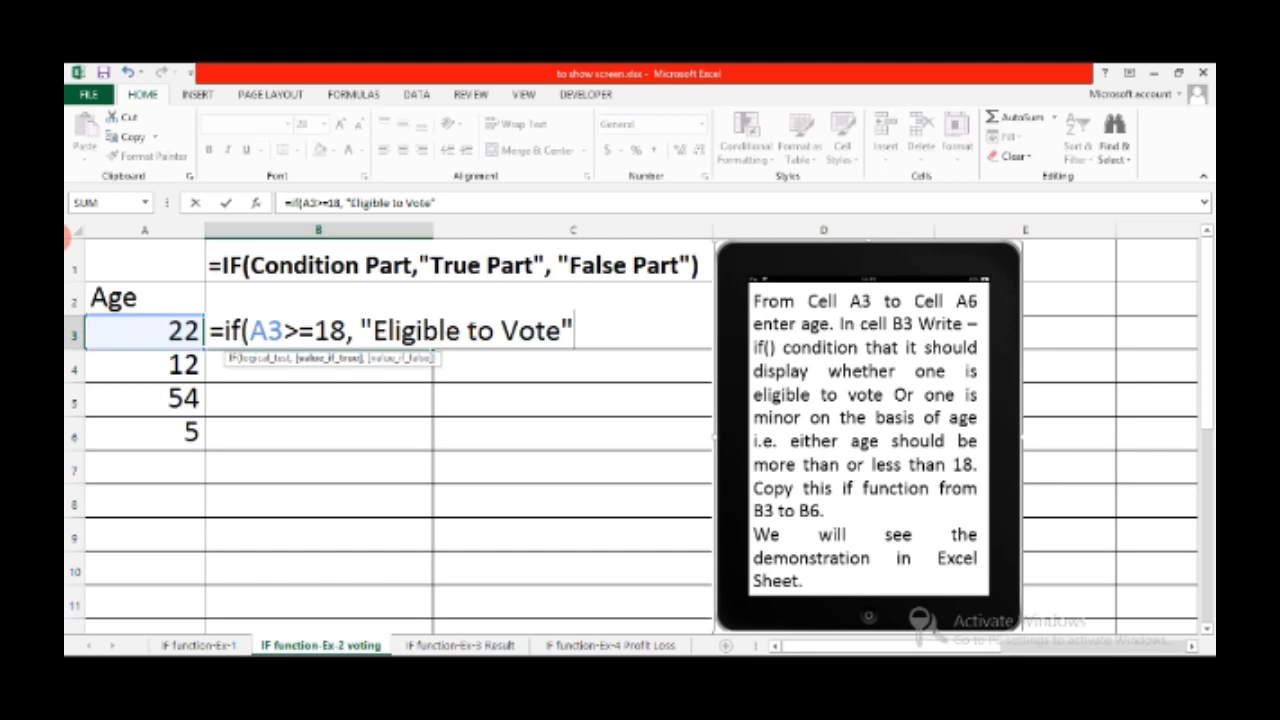
type(",")
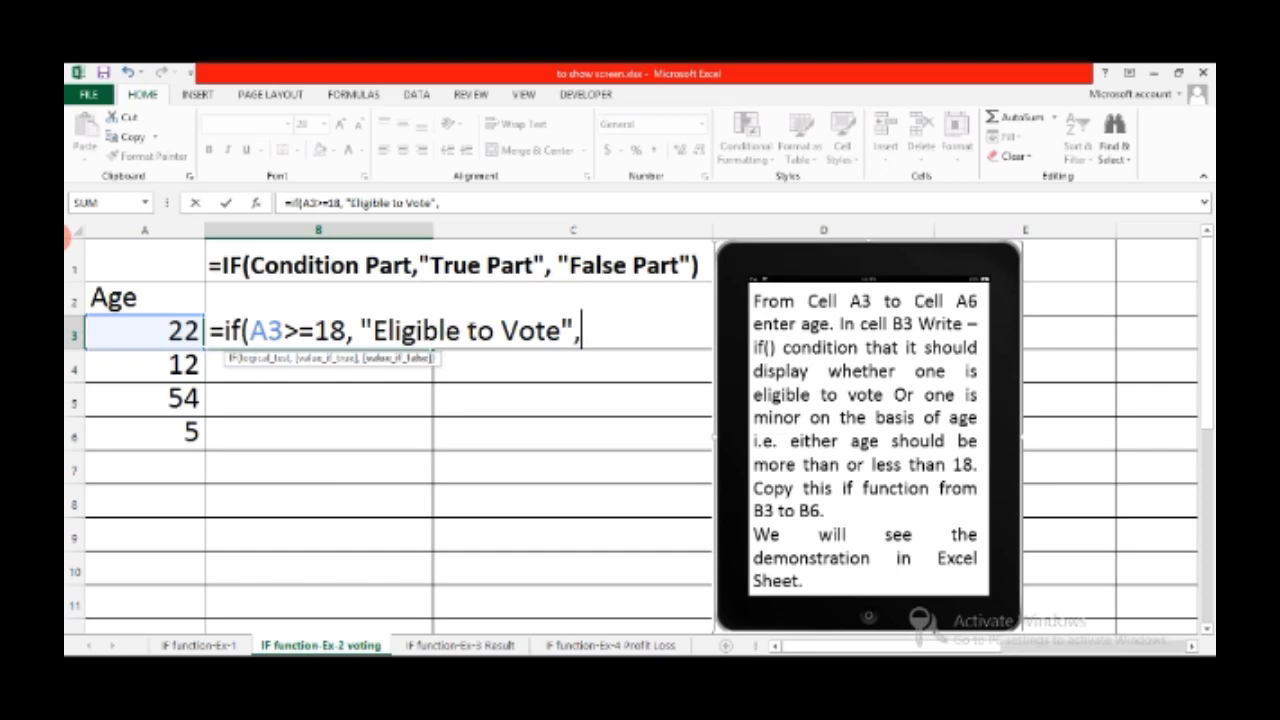
type("\"")
type("Yo")
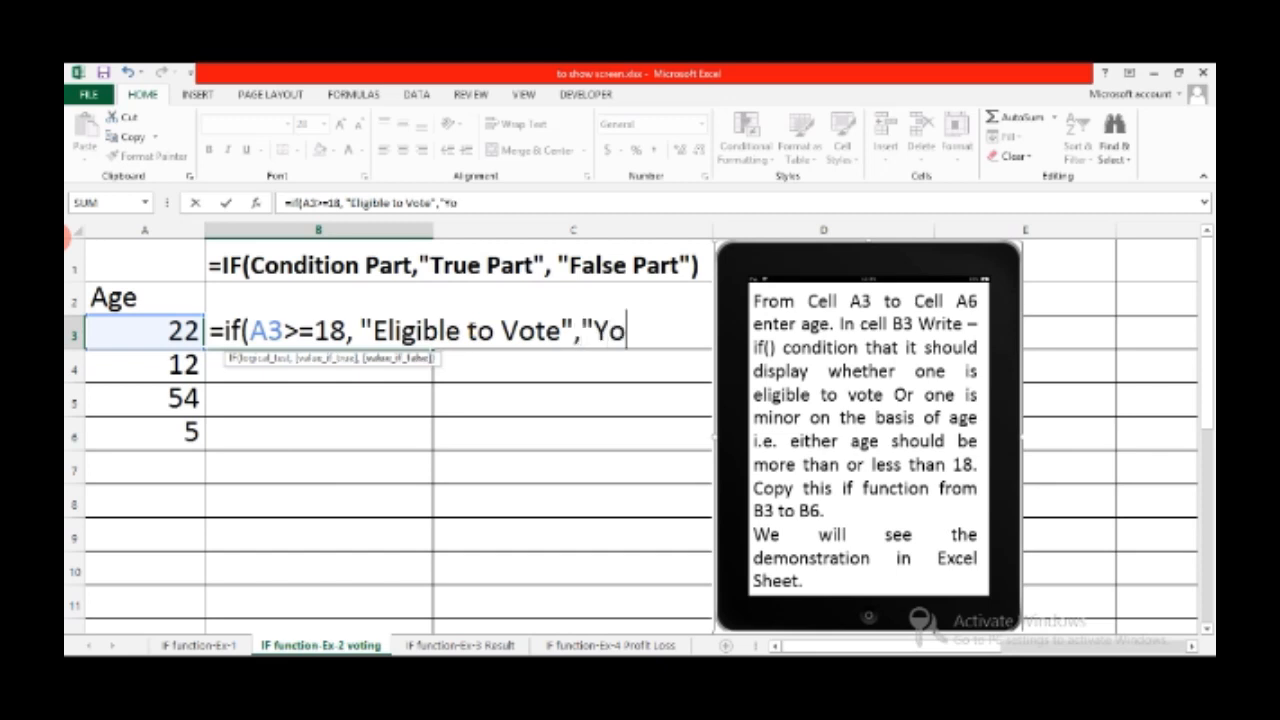
type("u are ")
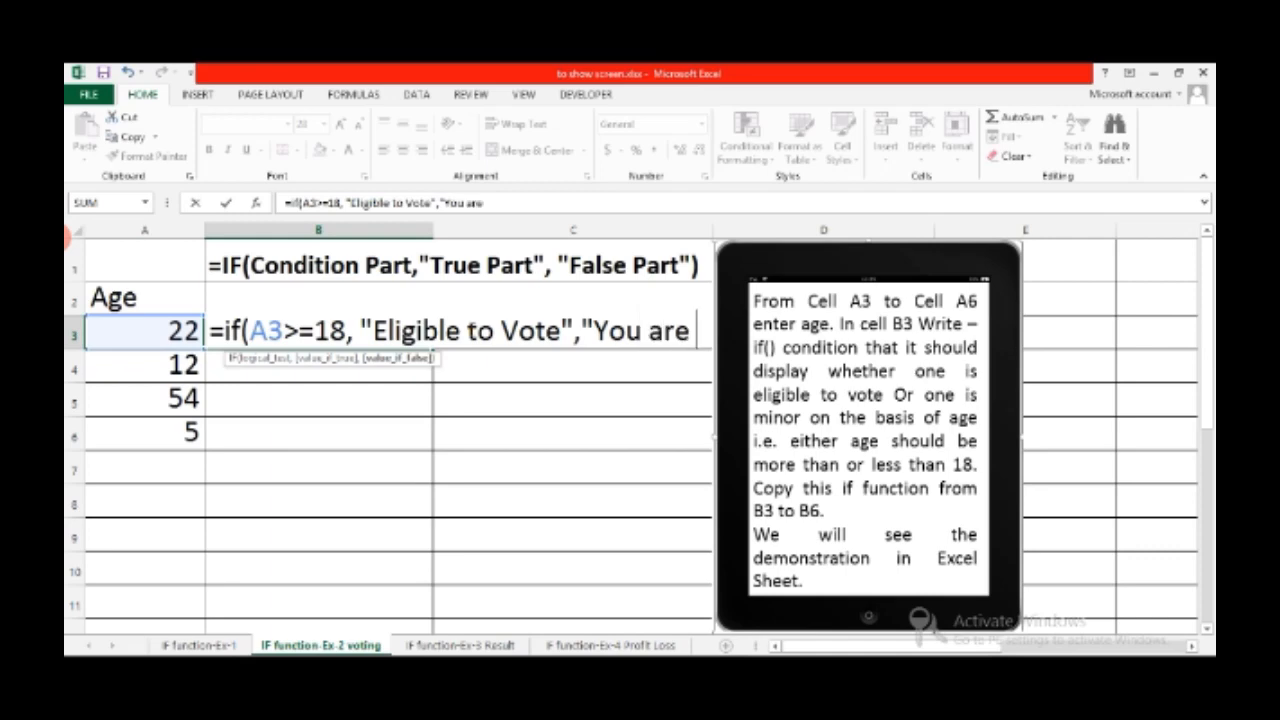
type("minor")
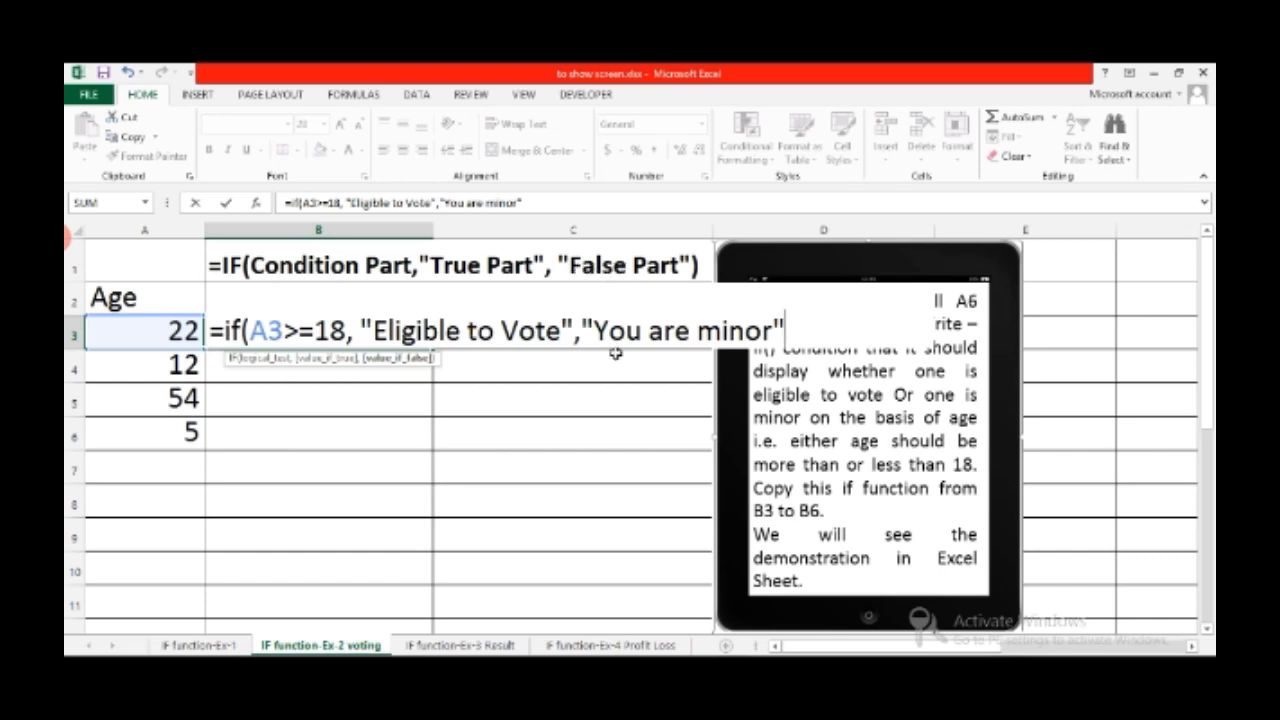
type("\")")
key("Return")
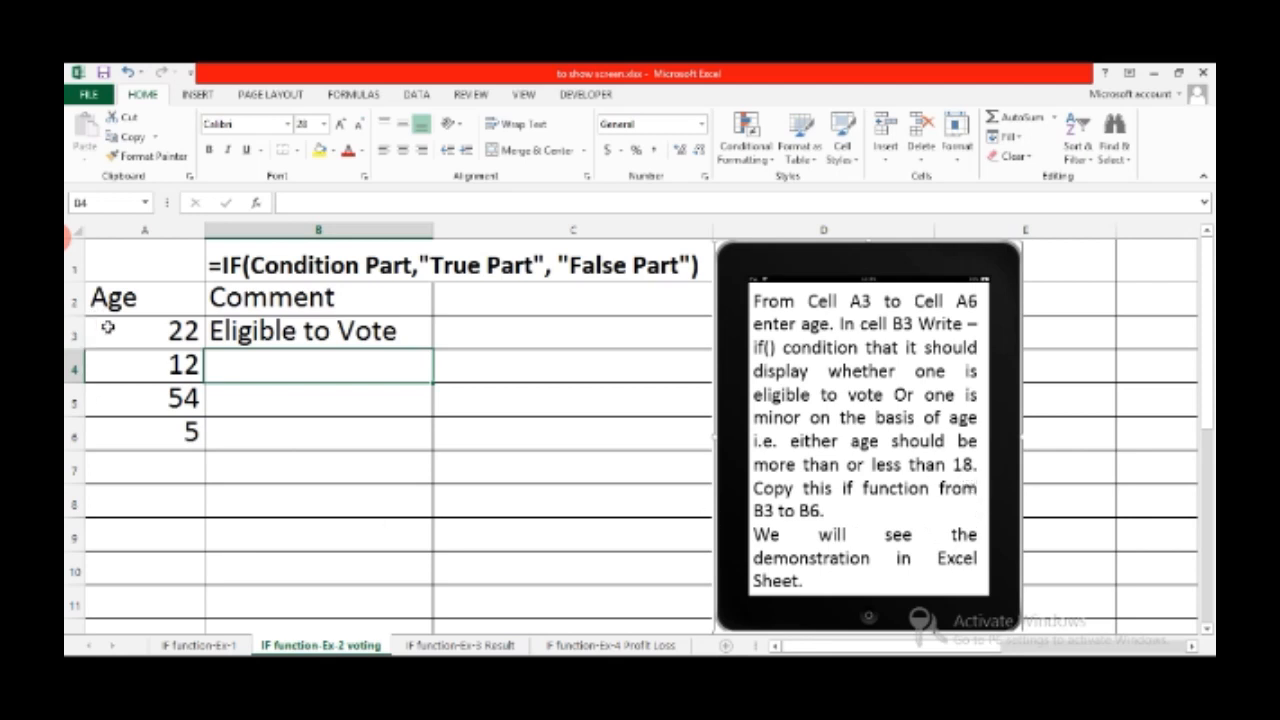
Fill the voting formula from B3 down to B6 and check the copied results
left_click(297, 336)
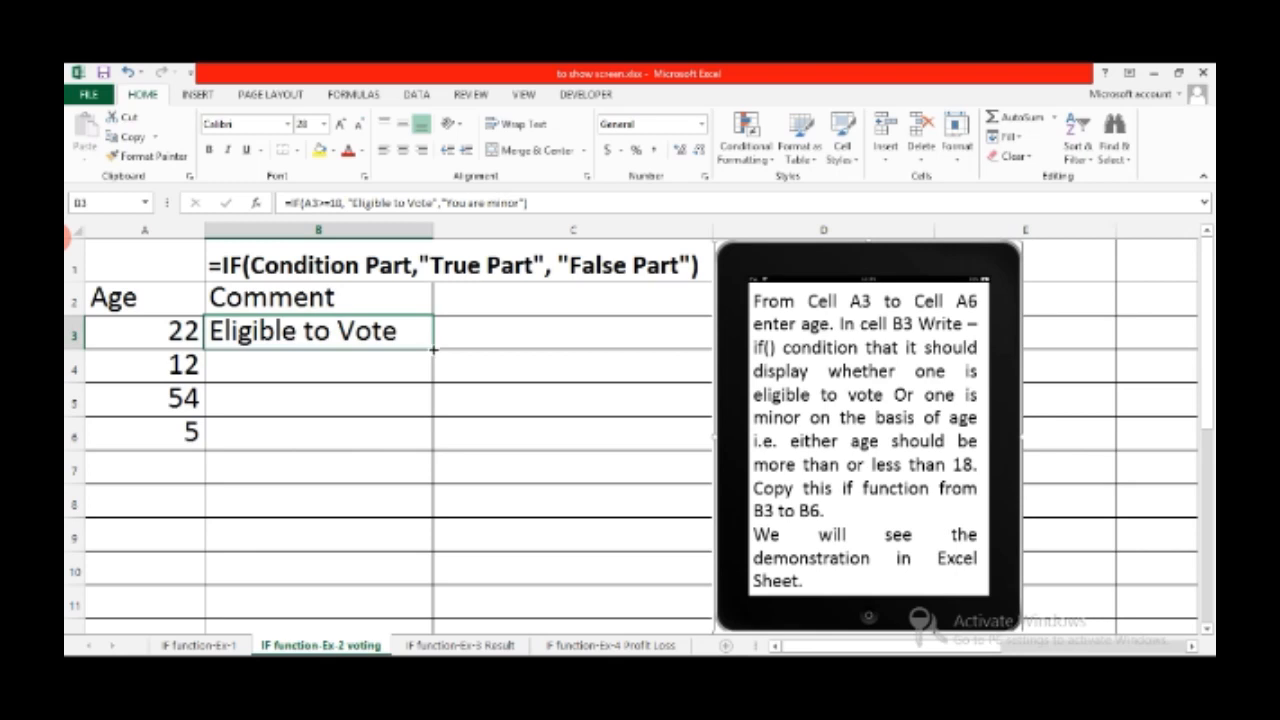
left_click_drag(433, 349, 428, 447)
left_click(232, 473)
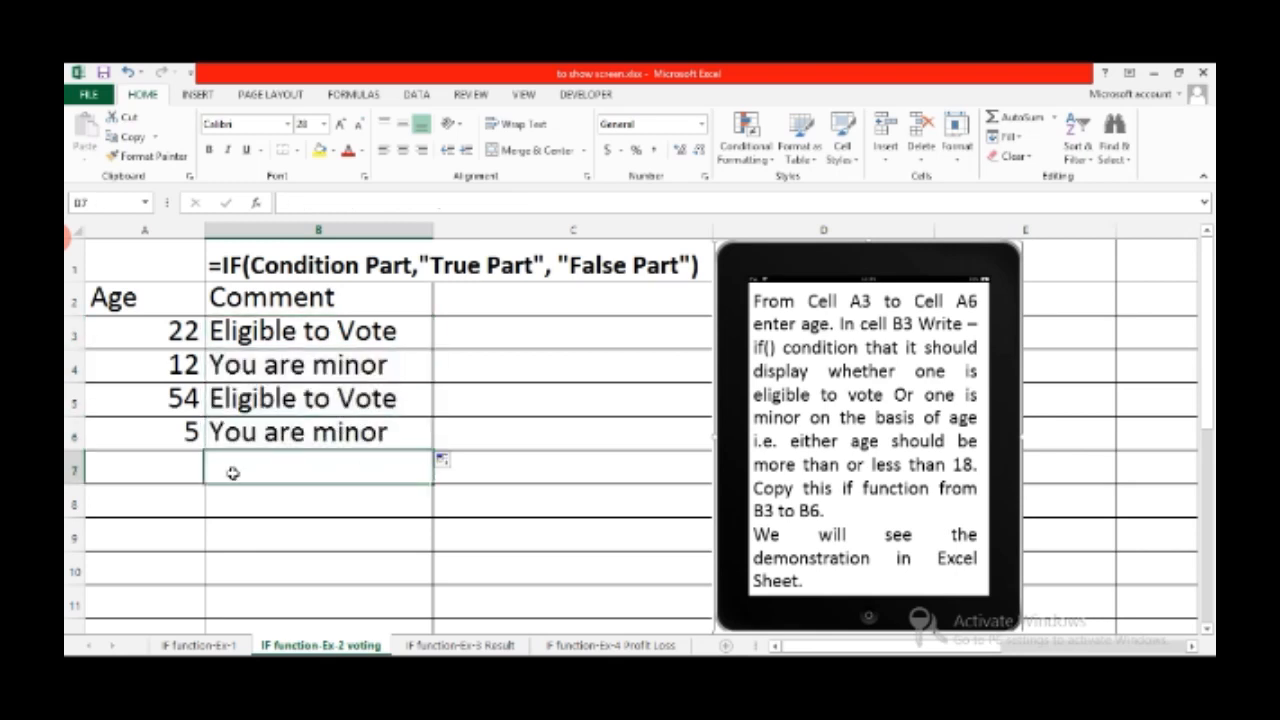
left_click(171, 434)
left_click(289, 435)
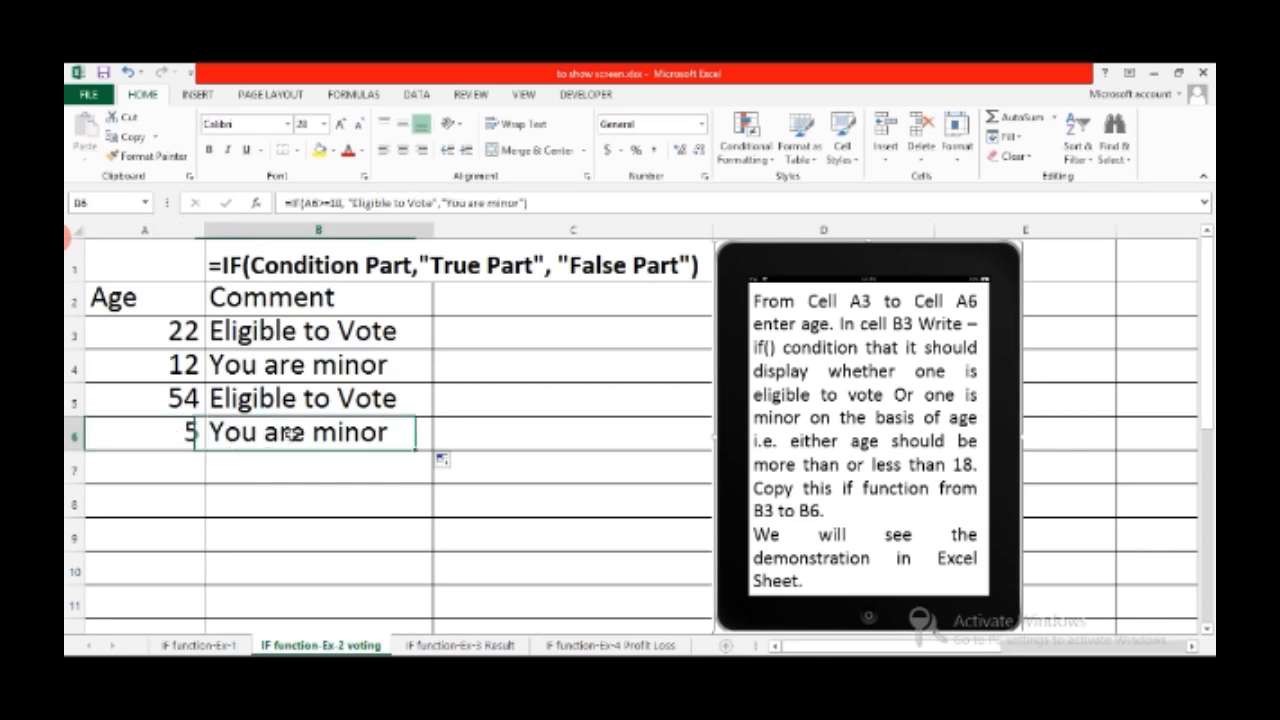
left_click(184, 404)
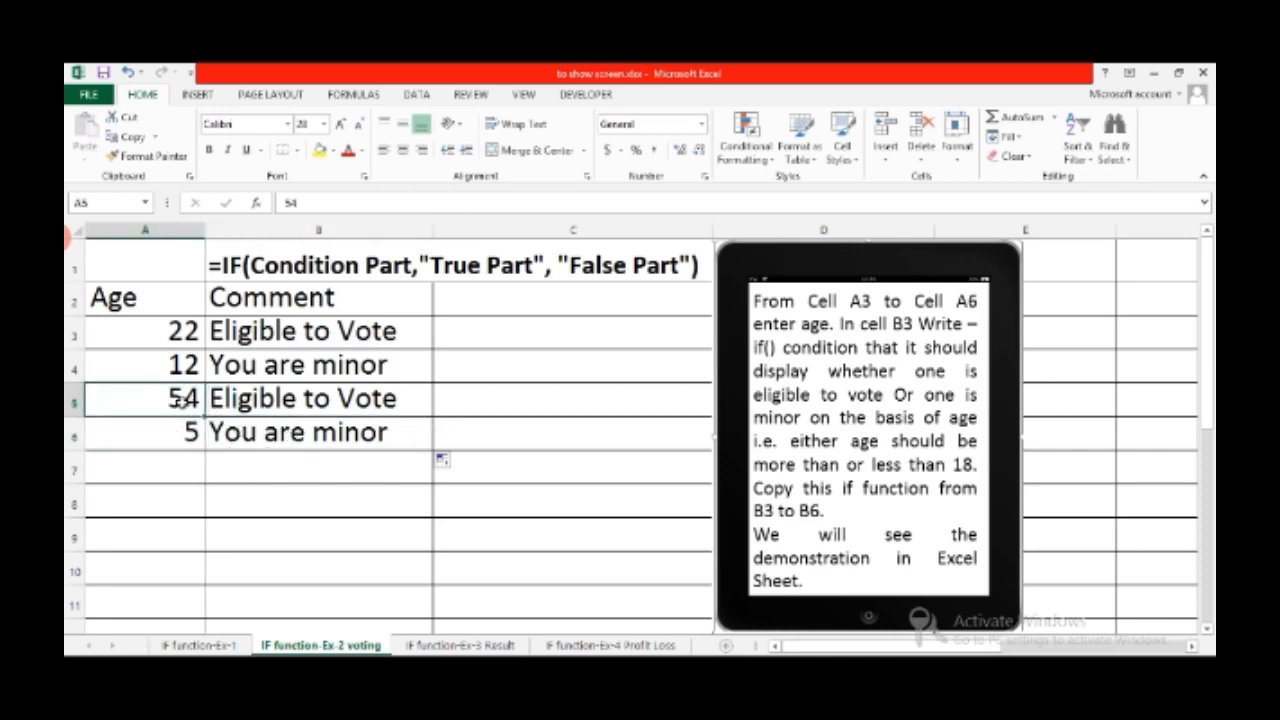
left_click(245, 412)
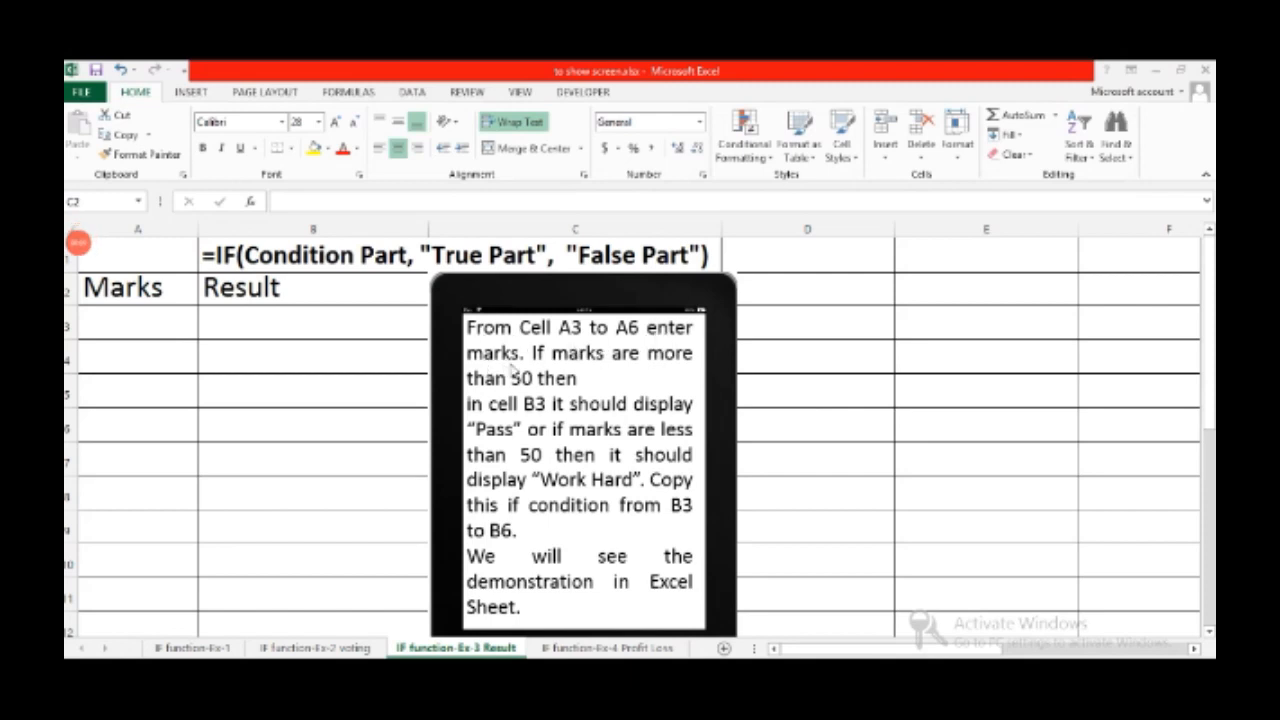
Enter the marks 55, 45, 25 and 52 into A3:A6 of the Result sheet
left_click(133, 325)
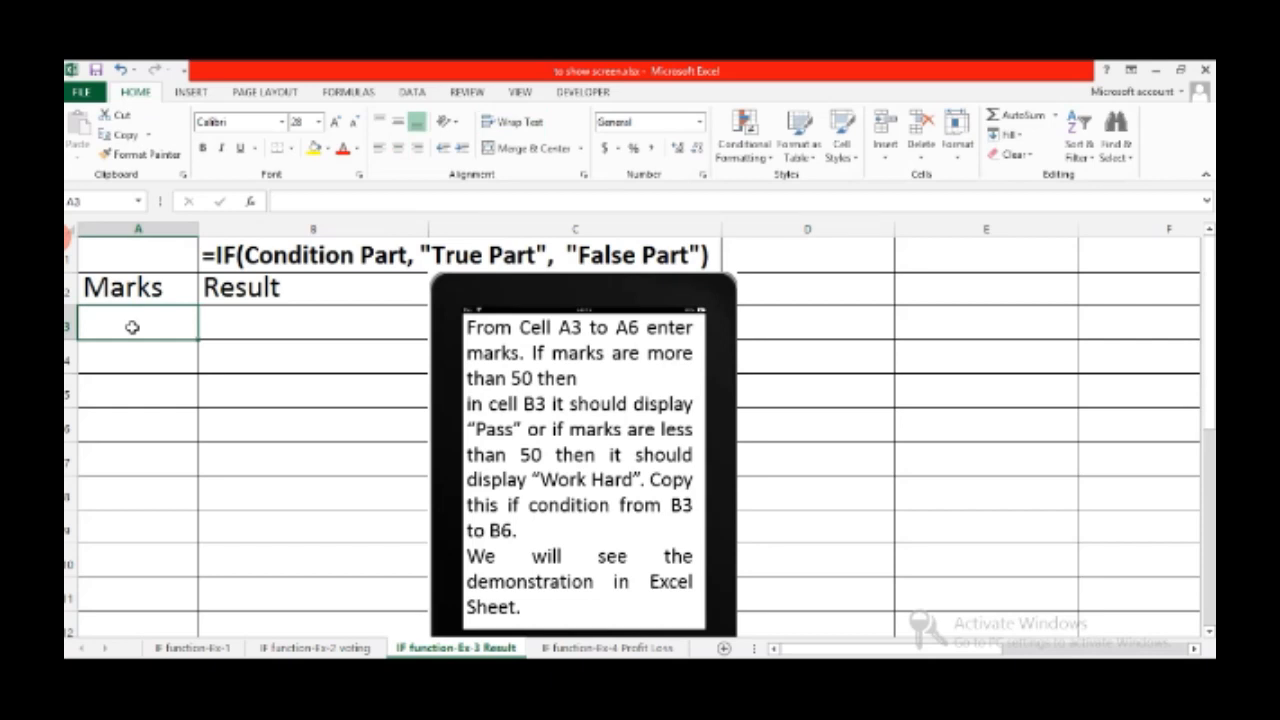
type("55")
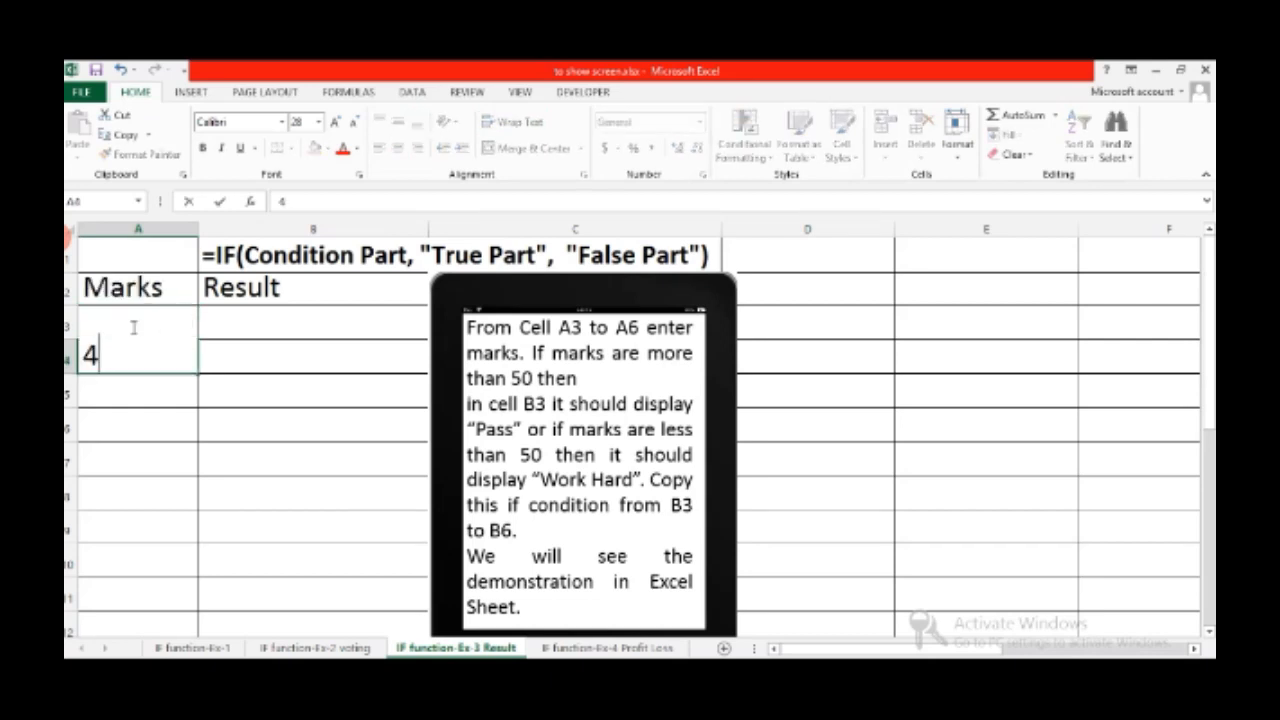
type("5")
key("Return")
type("25")
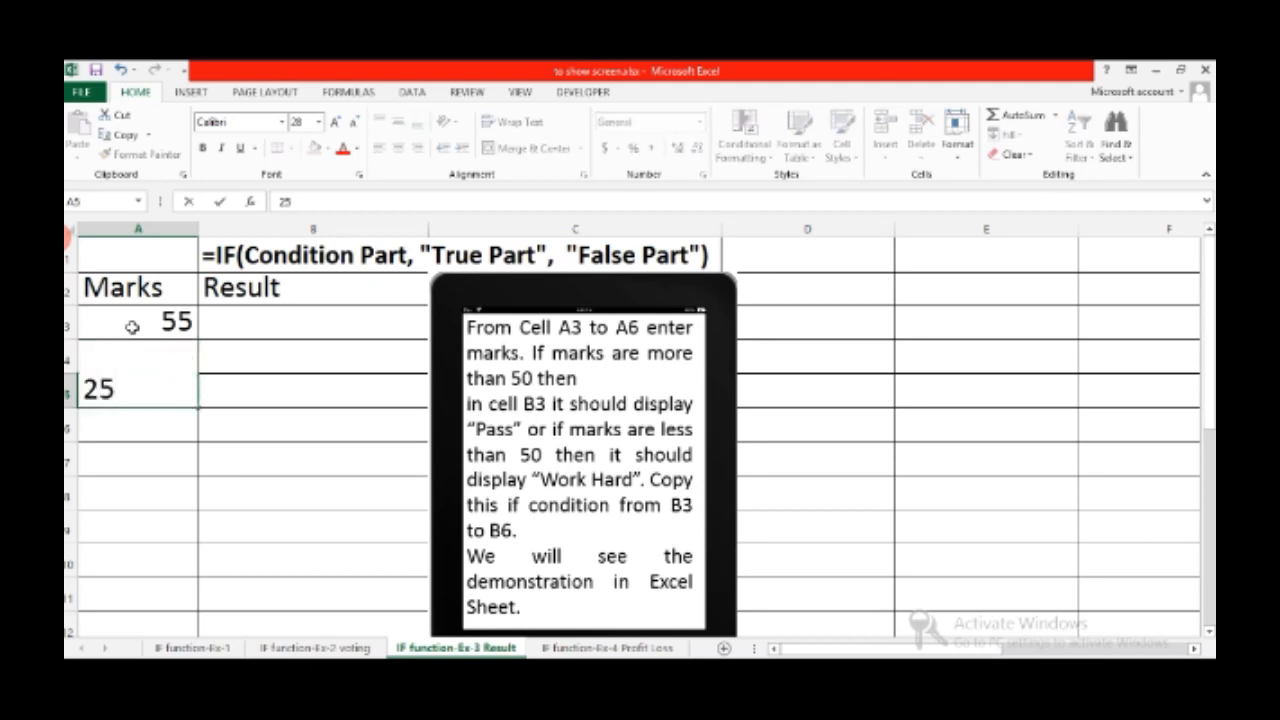
key("Return")
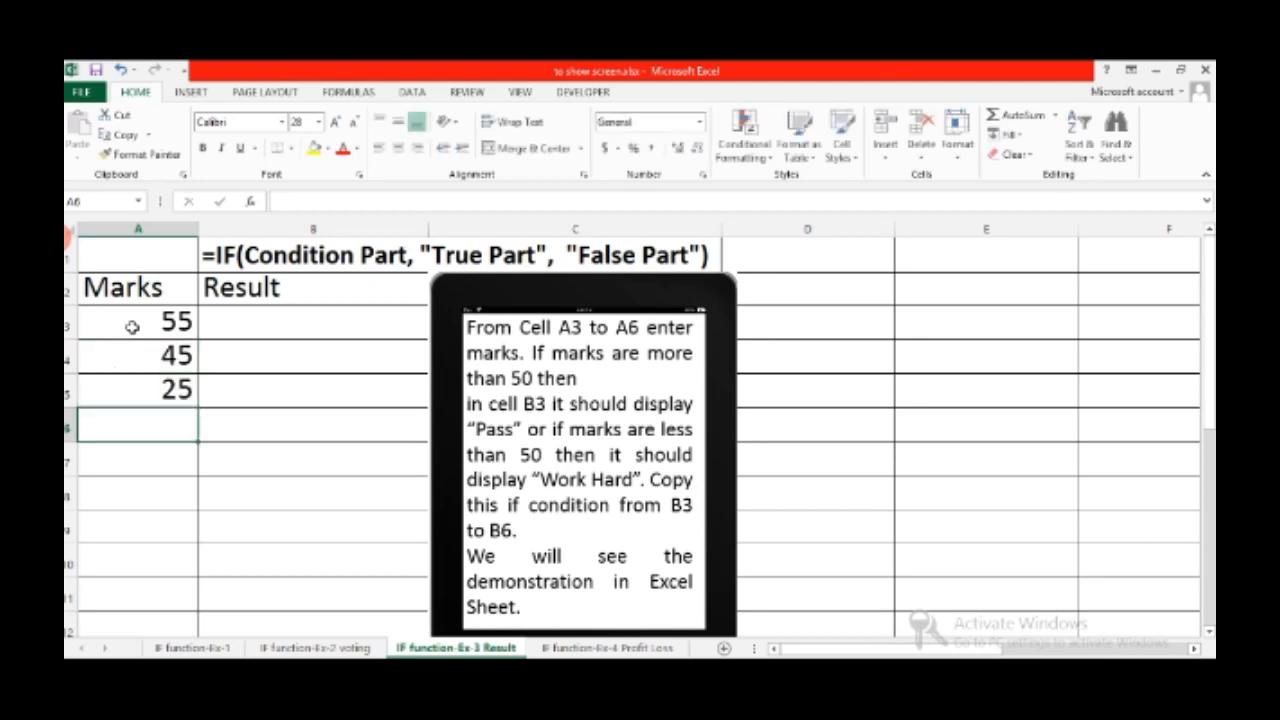
type("52")
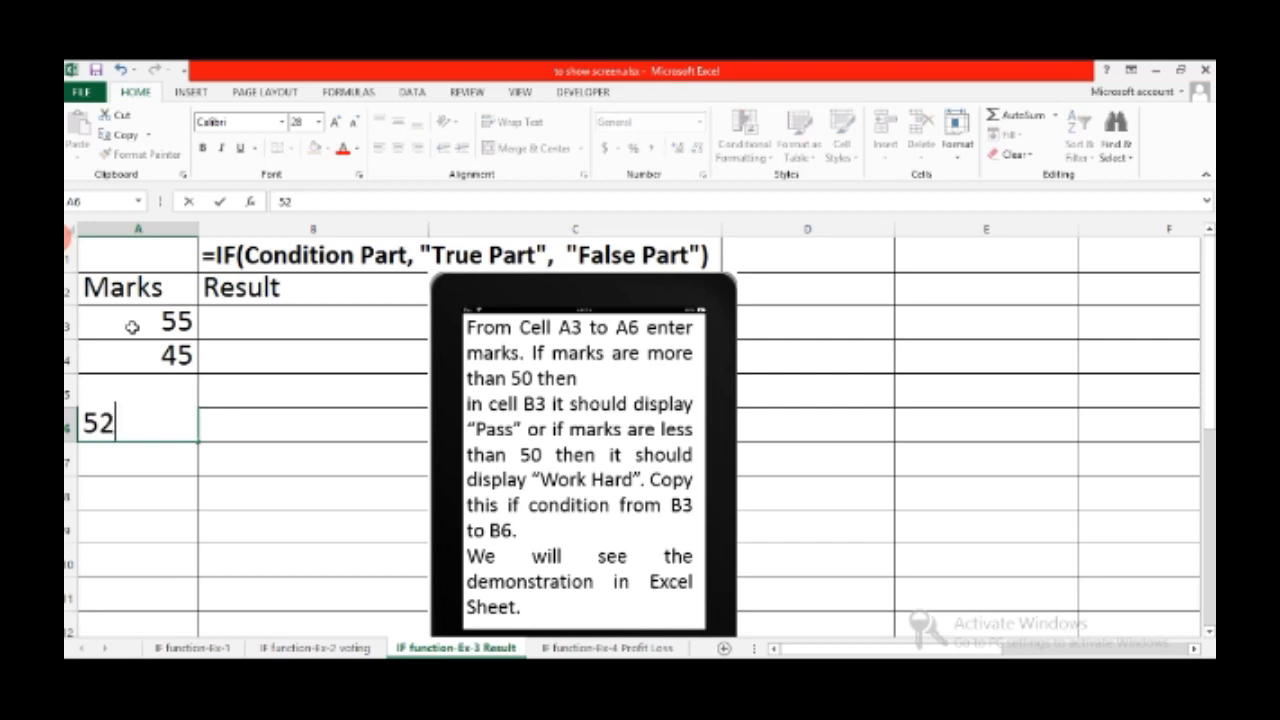
key("Return")
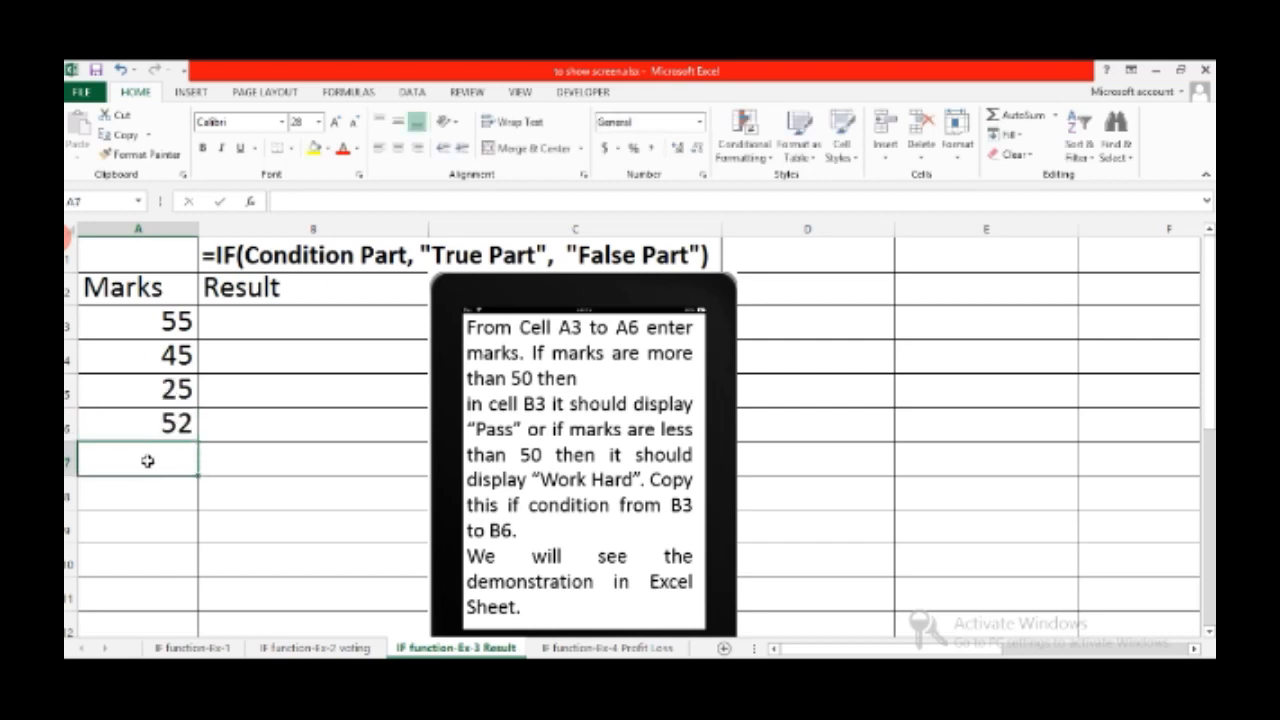
left_click(269, 331)
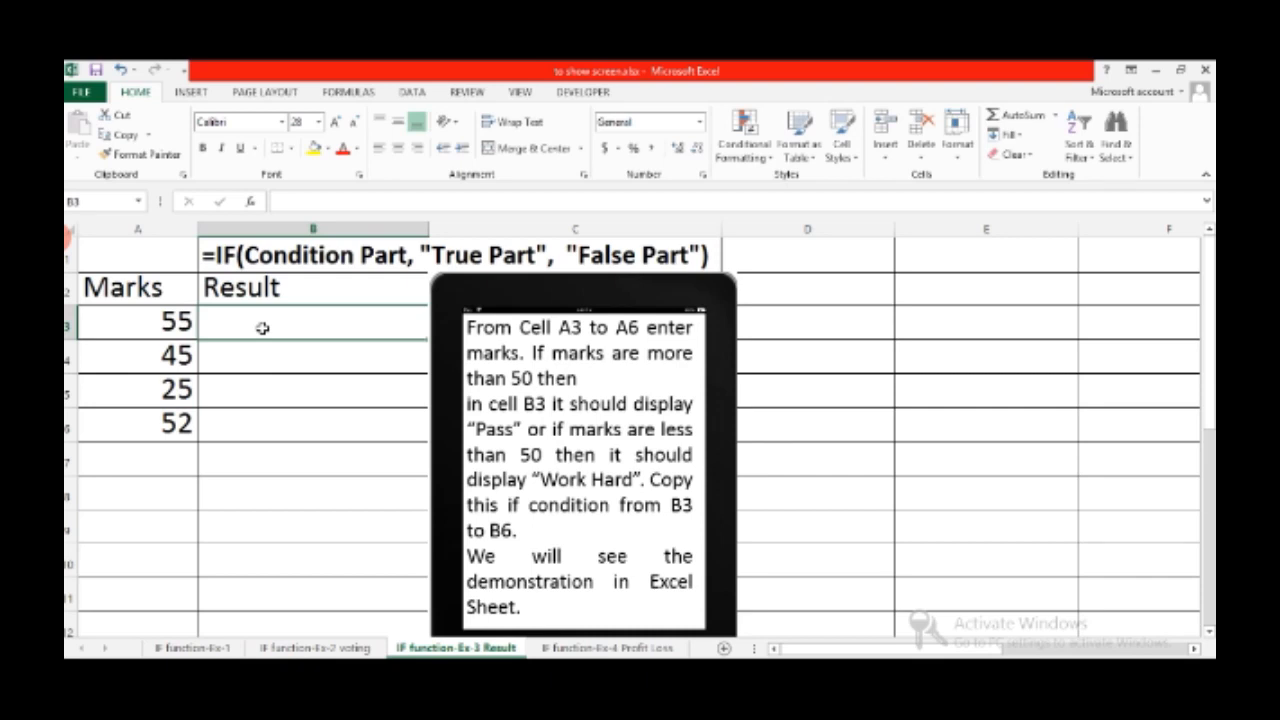
Enter =if(a3>=50,"Pass","Work Hard") in B3 so it shows Pass for 55
type("=if")
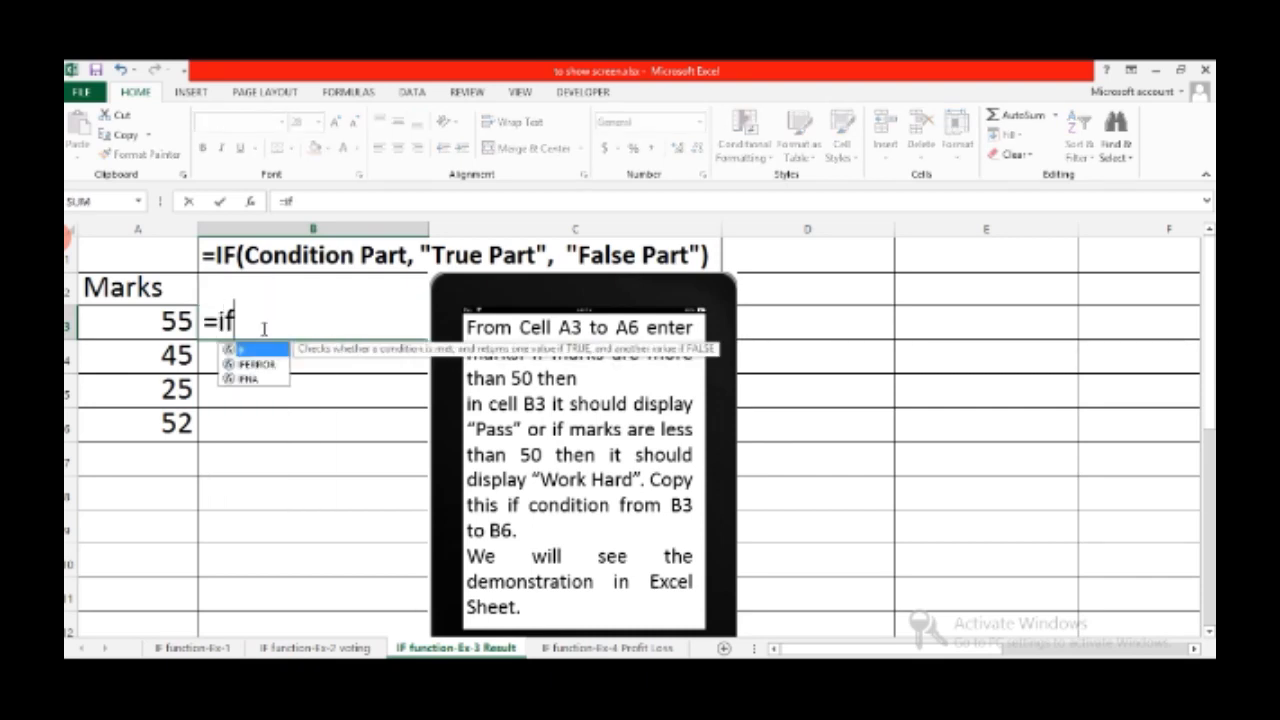
type("(a")
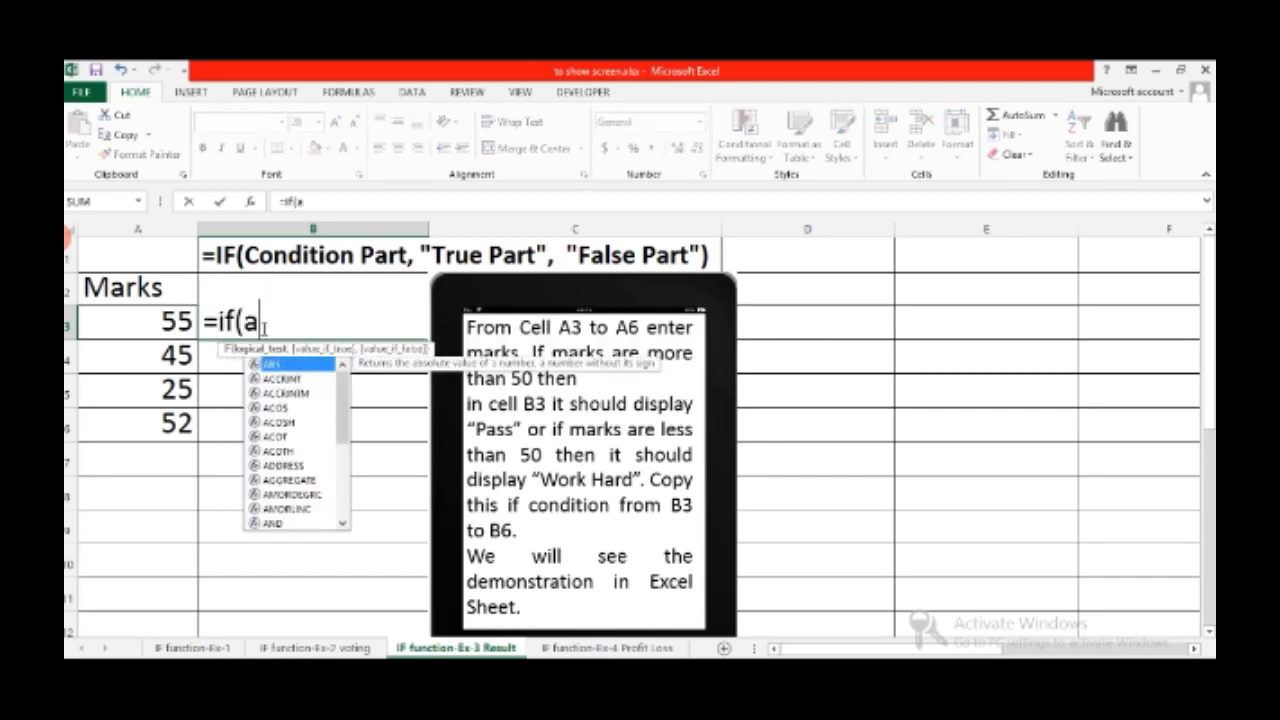
type("3")
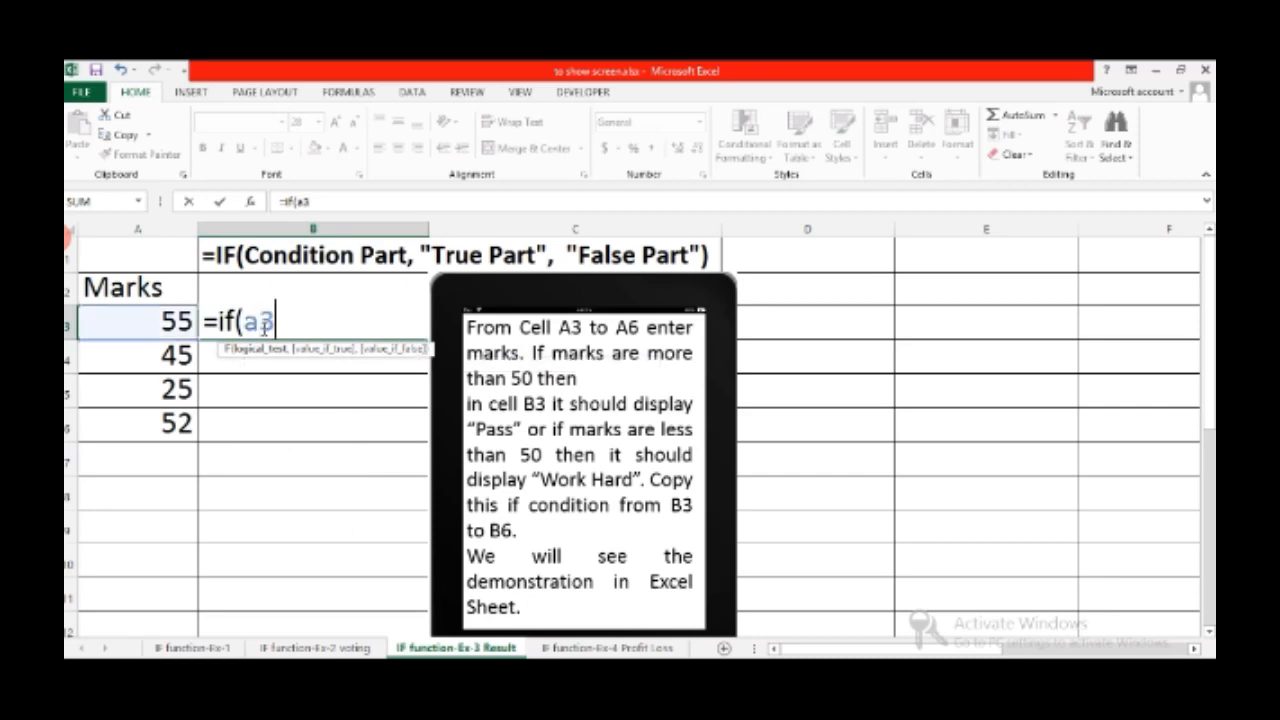
type(">=5")
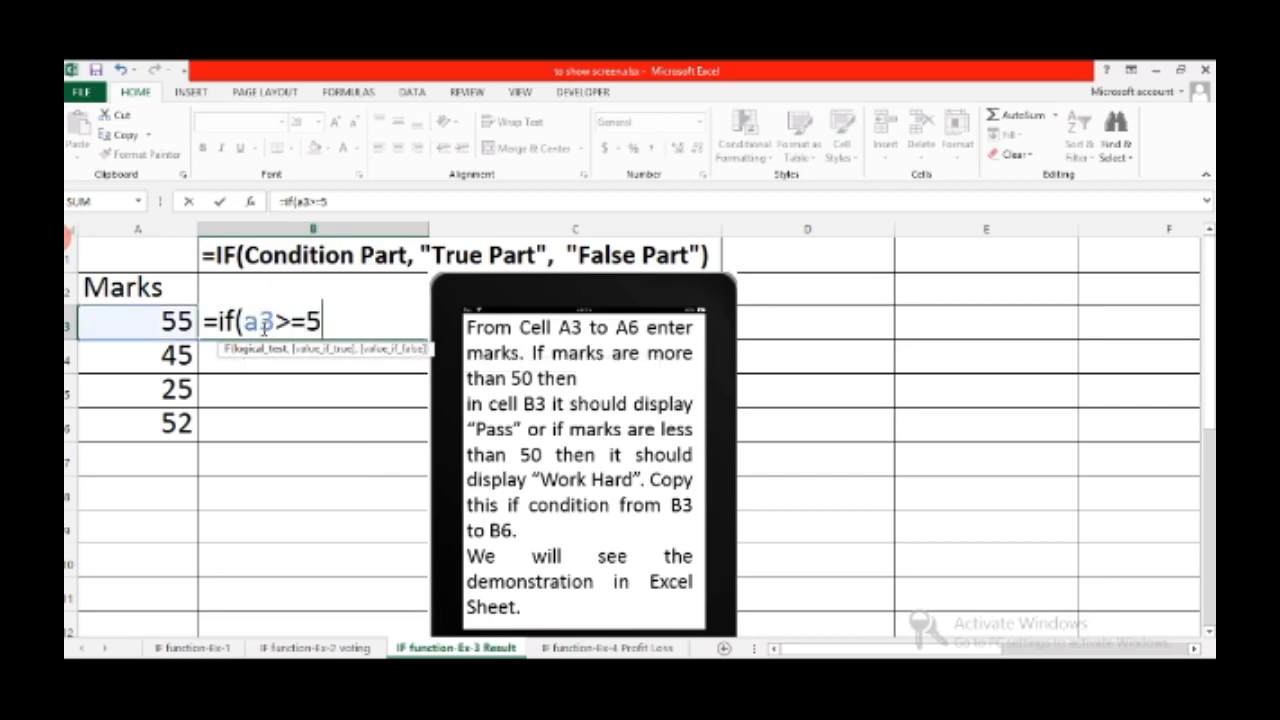
type("0,\"")
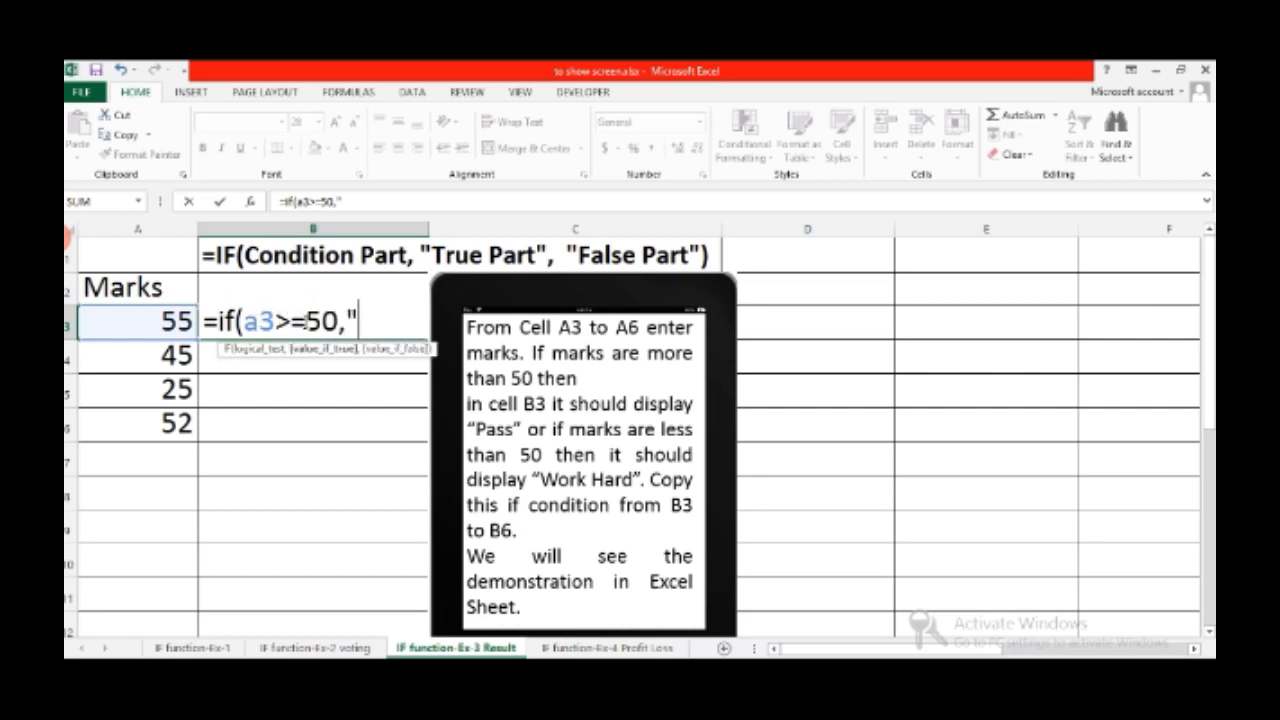
type("Pass")
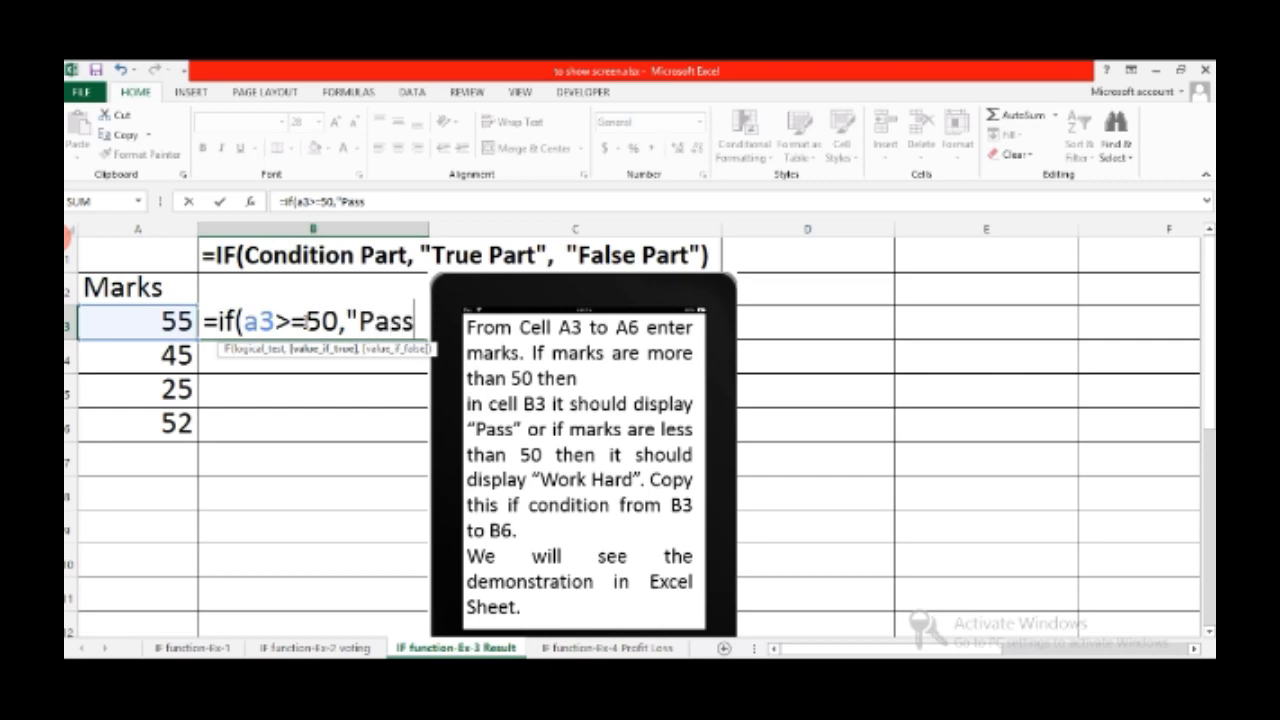
type("\",")
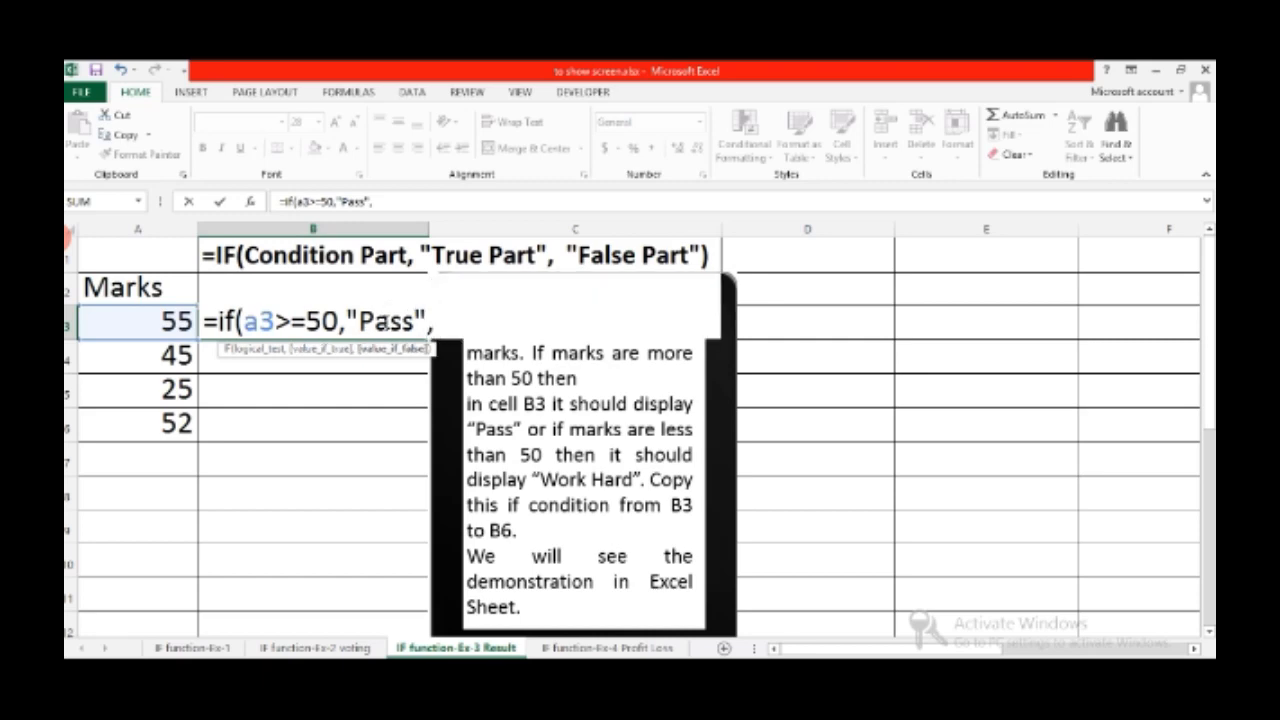
type(" \"Wor")
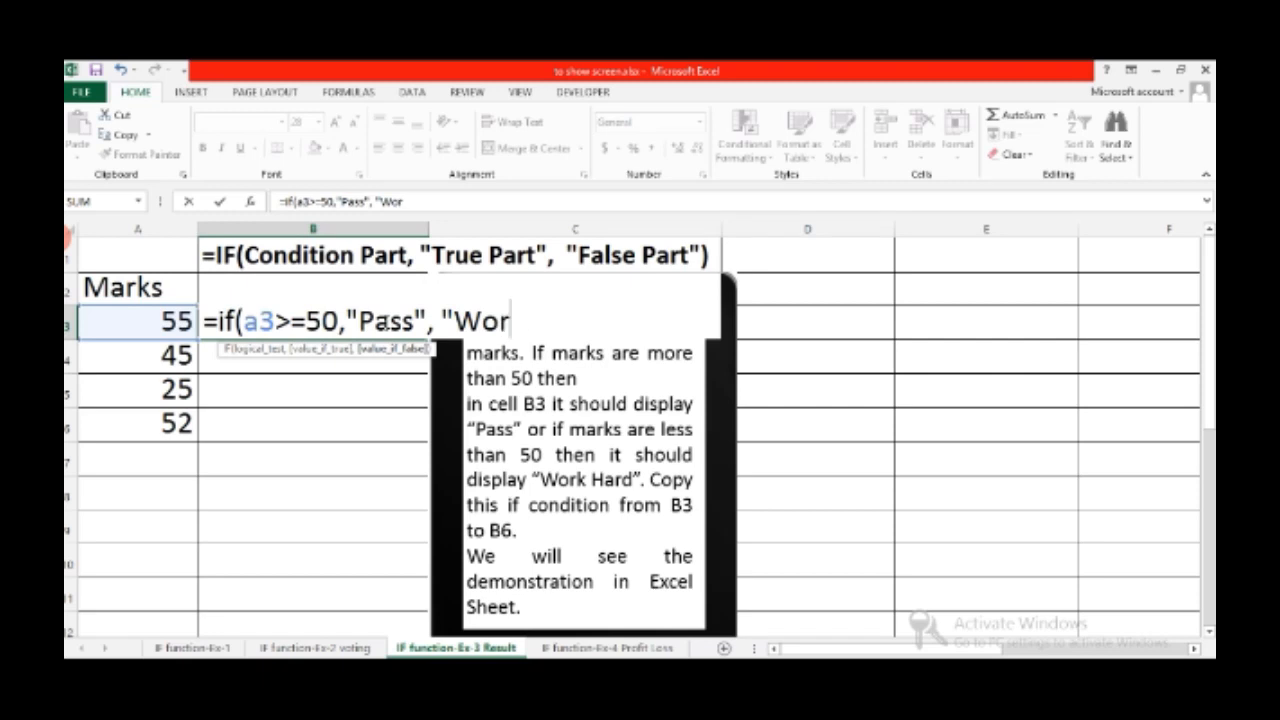
type("k Har")
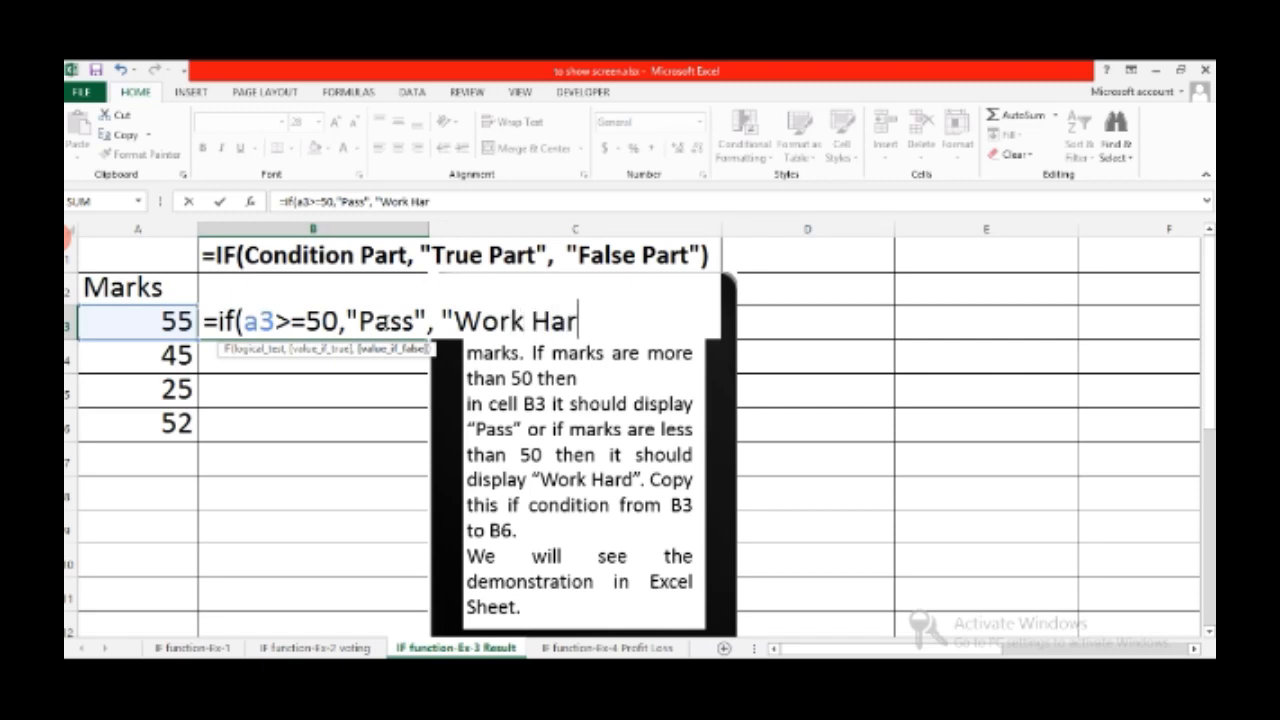
type("d:")
key("BackSpace")
type("\"")
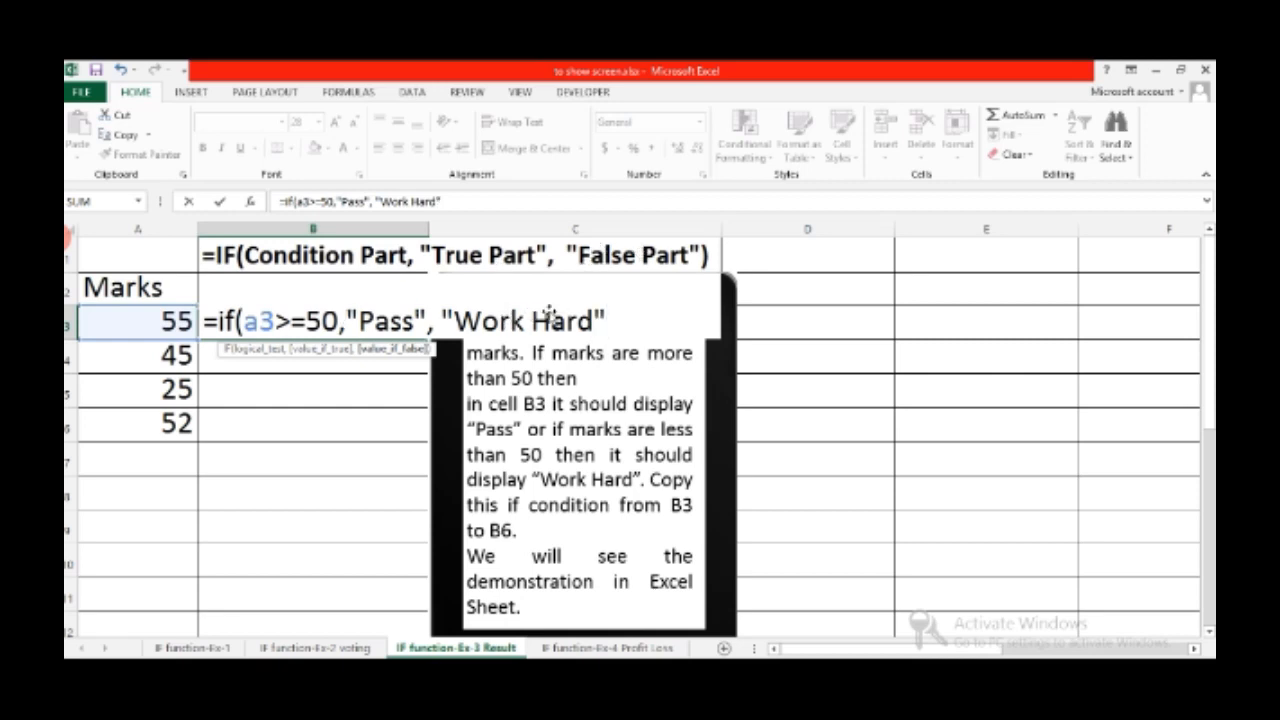
type(")")
key("Return")
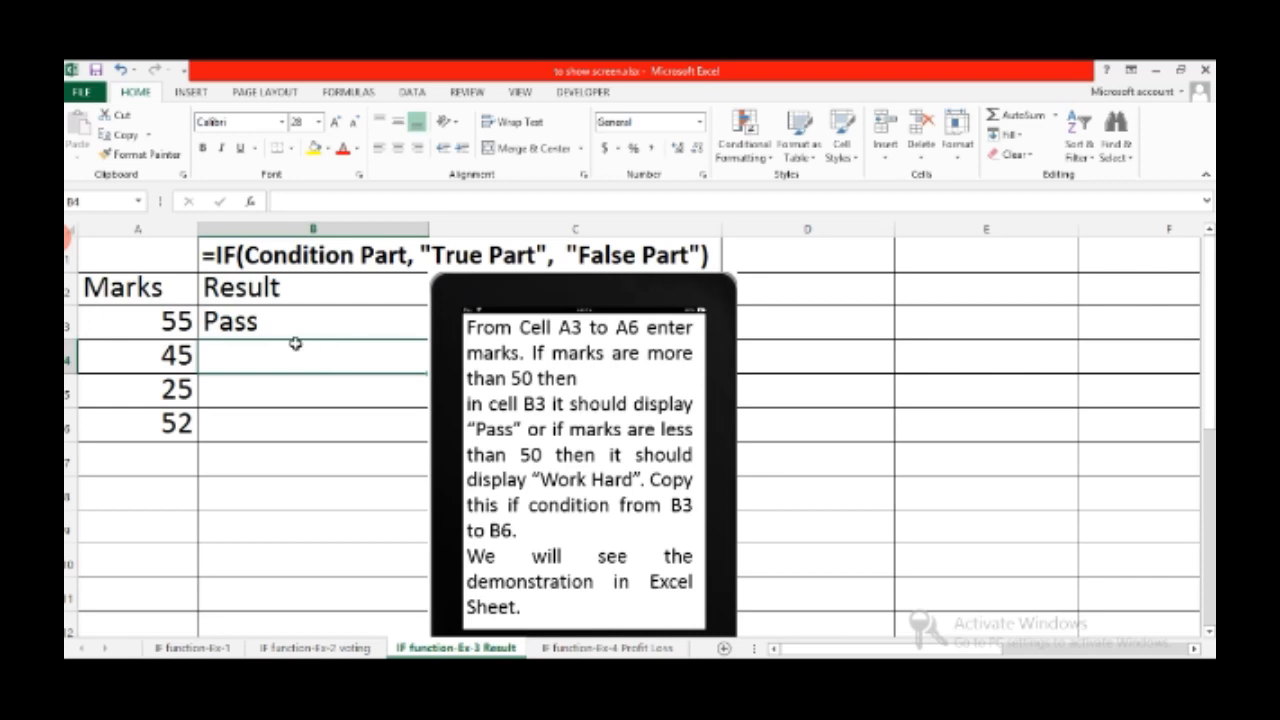
Review the B3 formula and reposition the instruction picture on the sheet
left_click(331, 325)
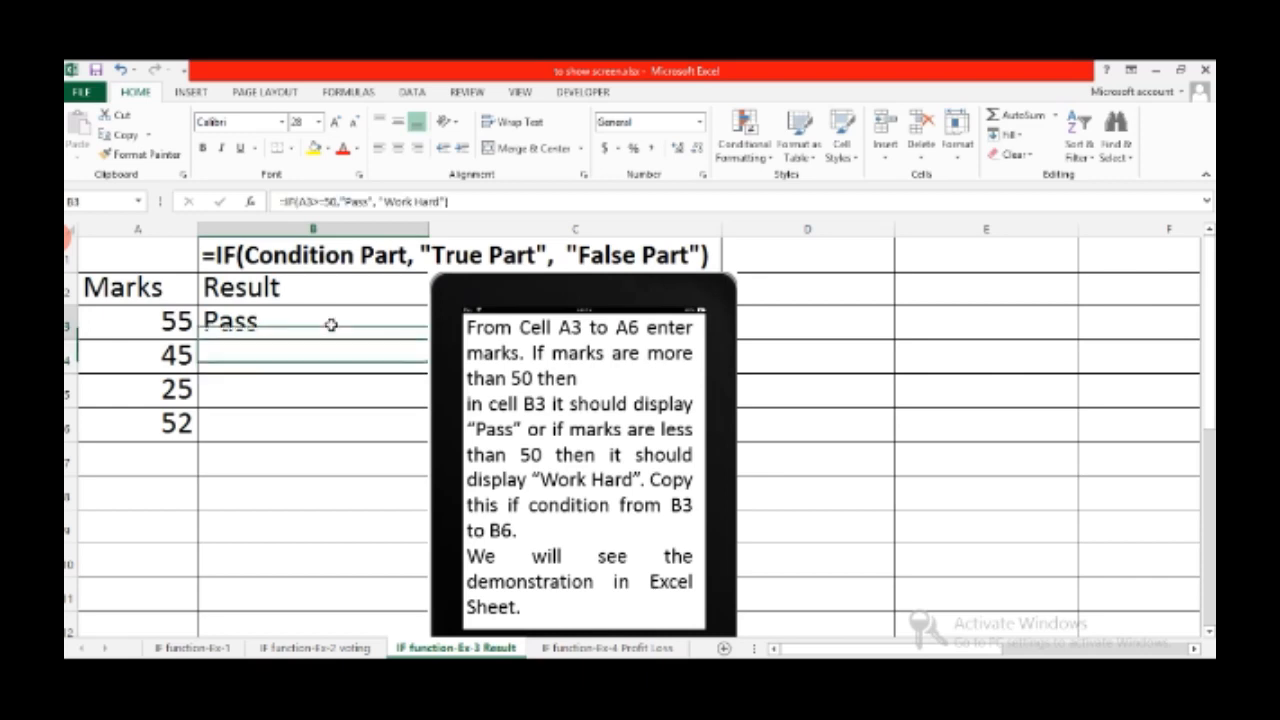
left_click(431, 342)
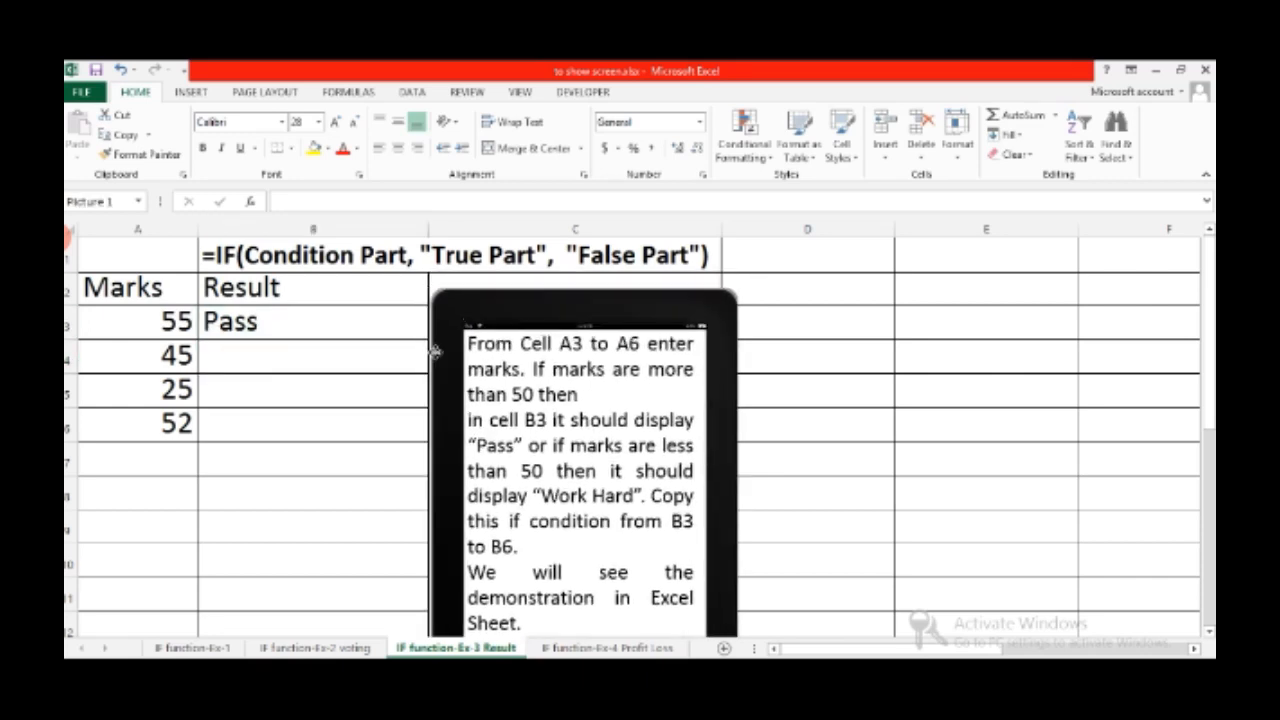
left_click_drag(431, 342, 420, 443)
left_click(414, 336)
left_click(407, 321)
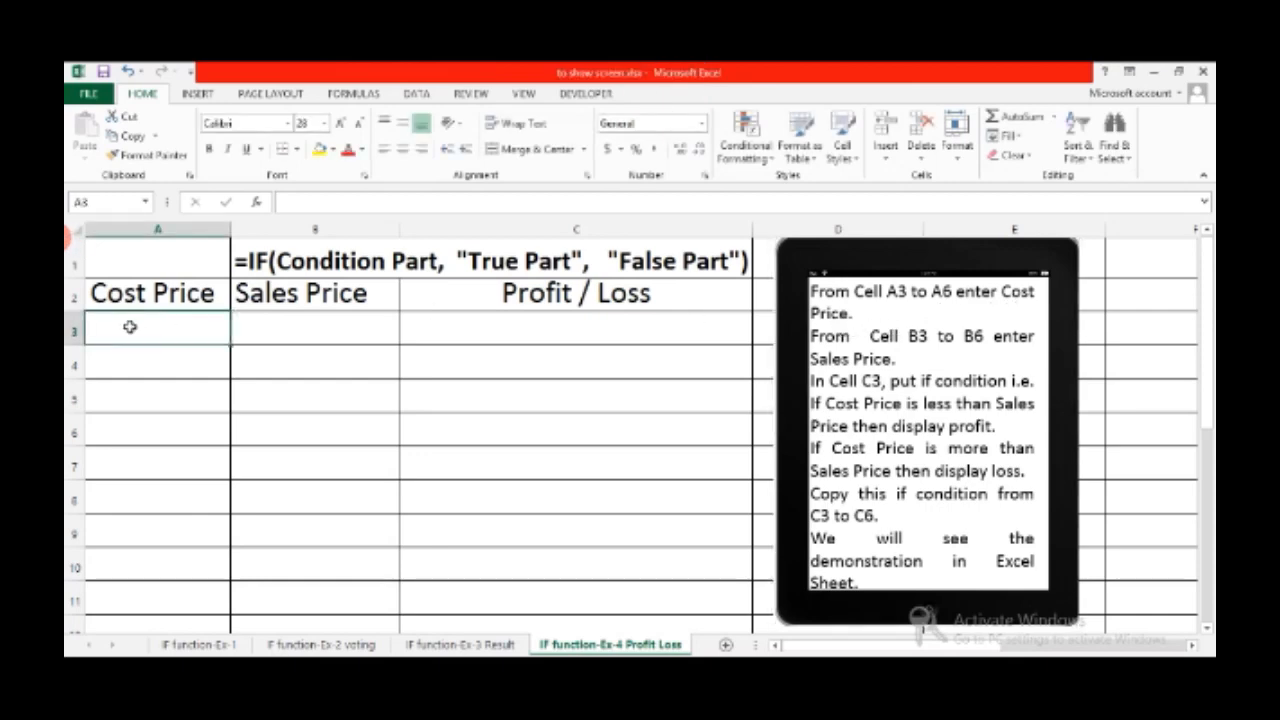
Enter the cost prices 55, 22, 64 and 10 into A3:A6
type("55")
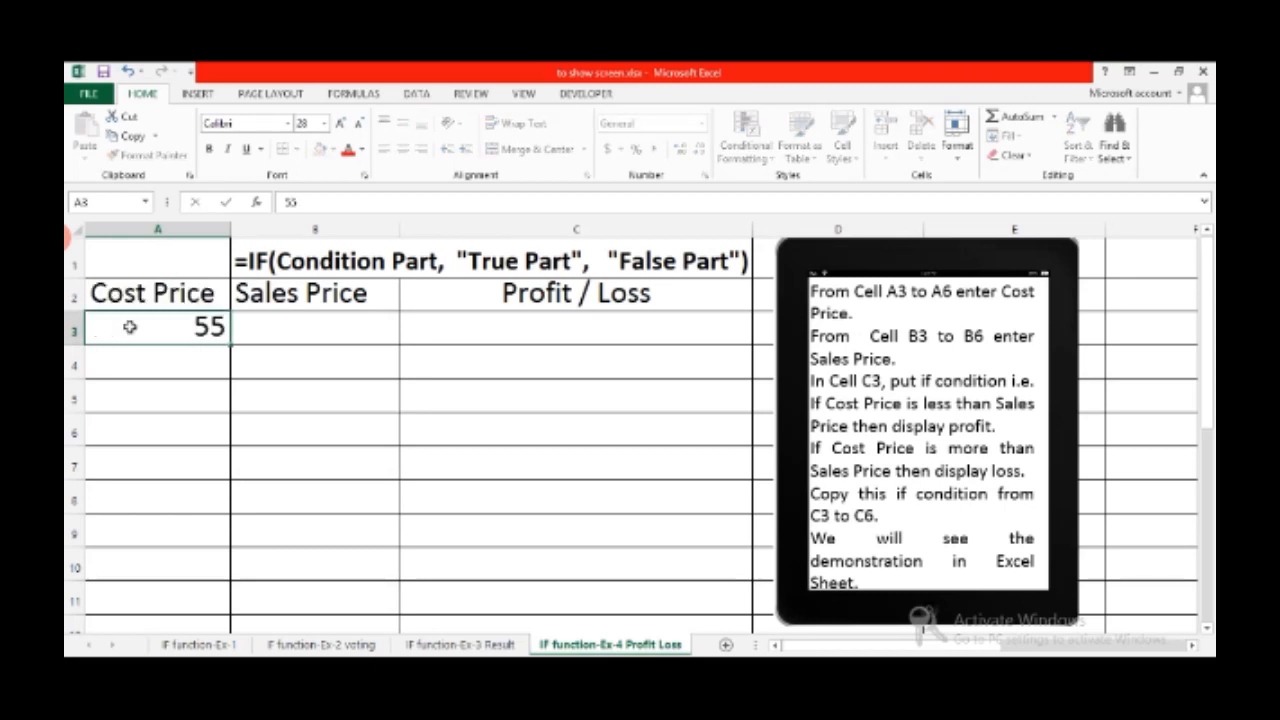
type("2")
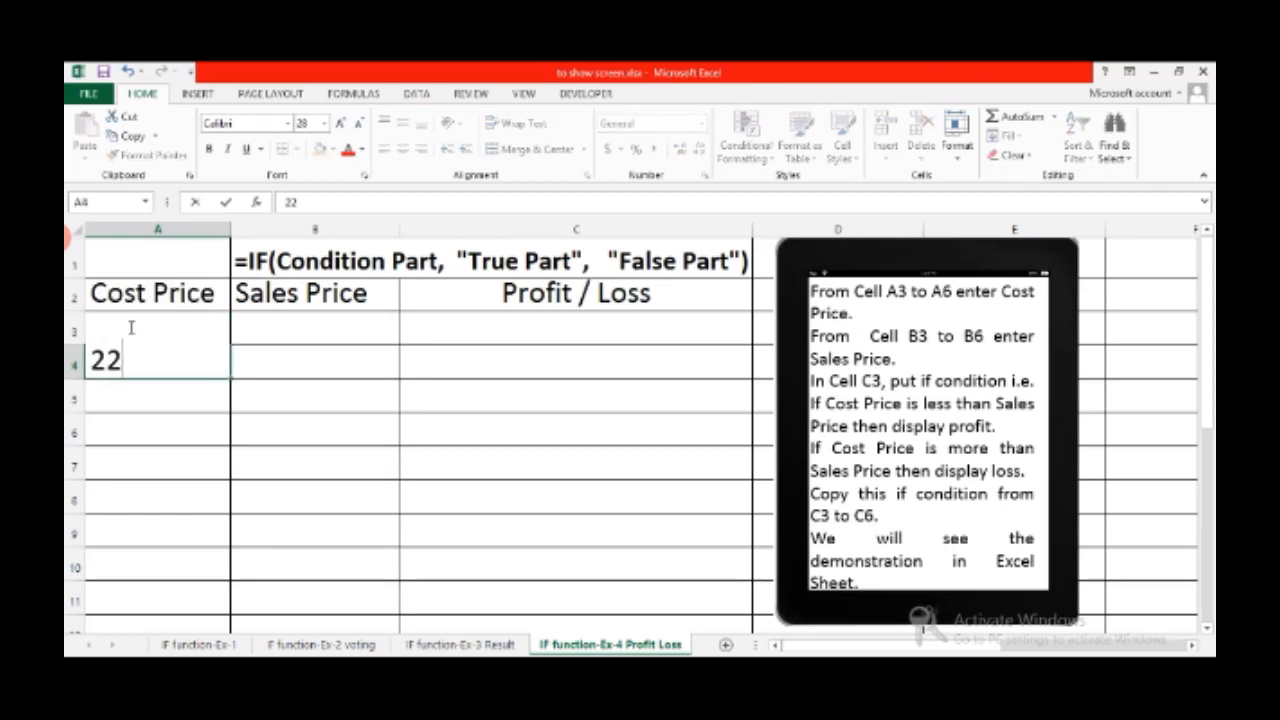
type("2")
key("Return")
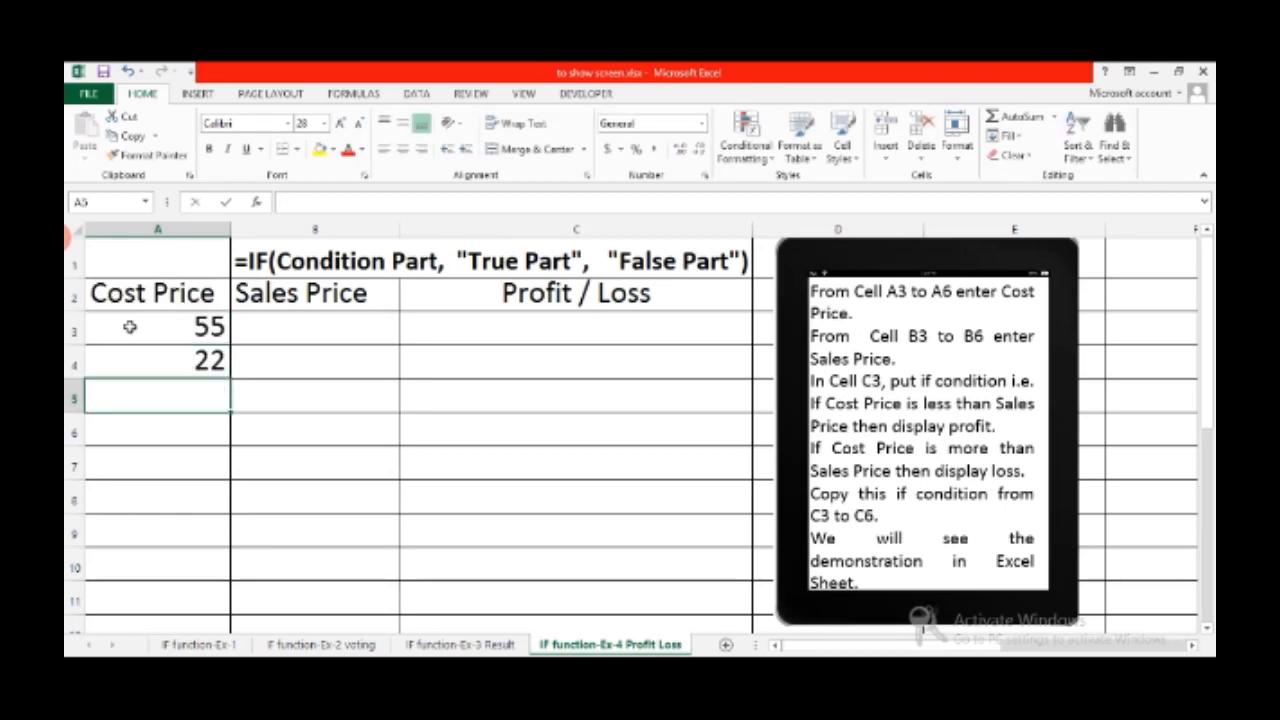
type("64")
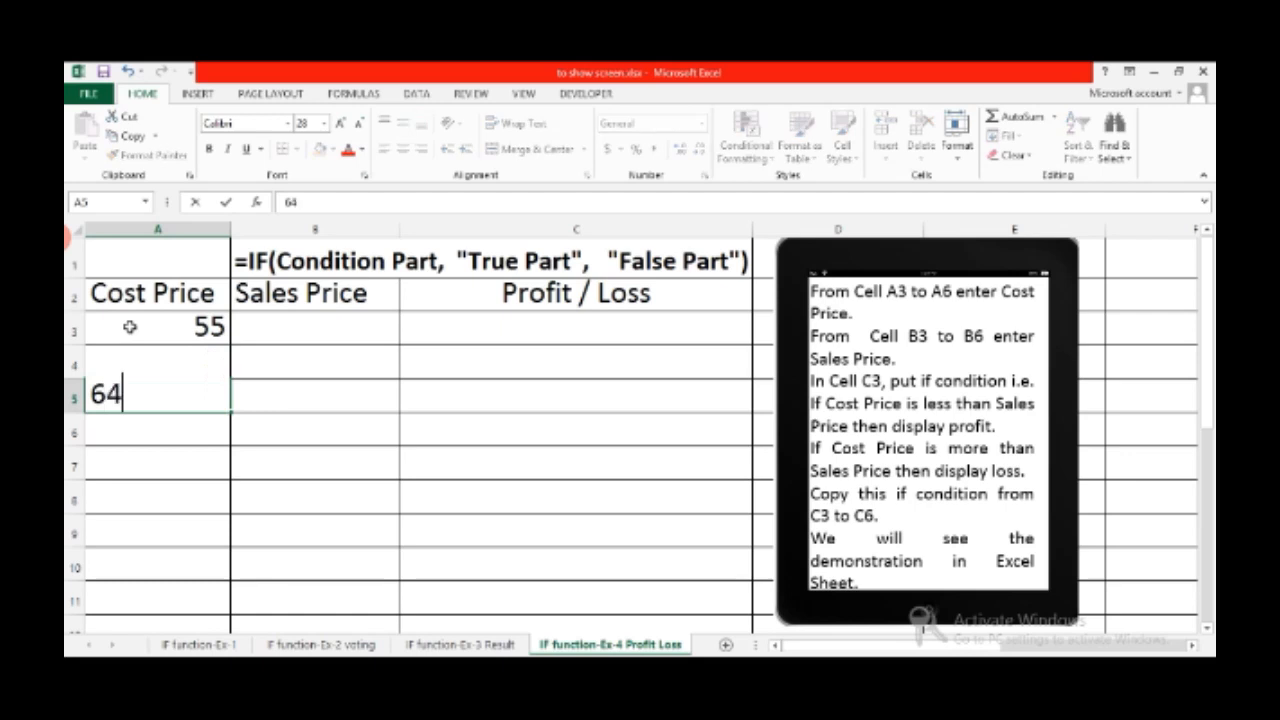
key("Return")
type("1")
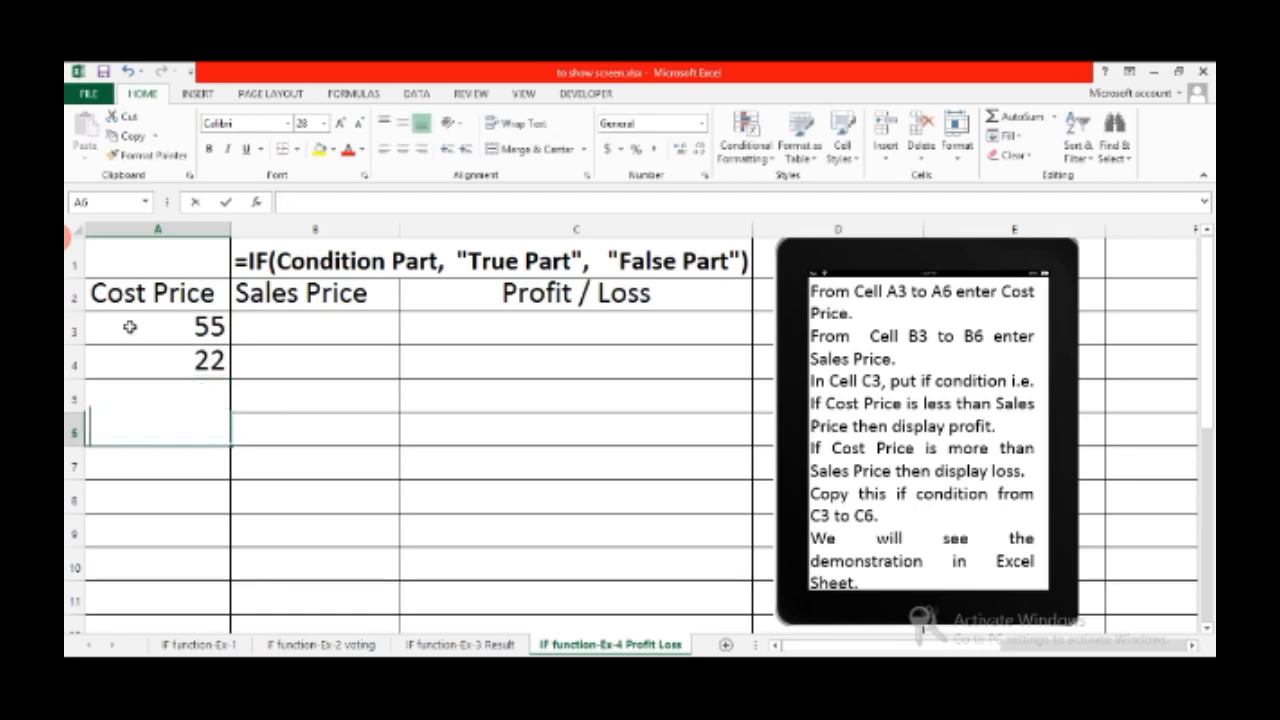
type("0")
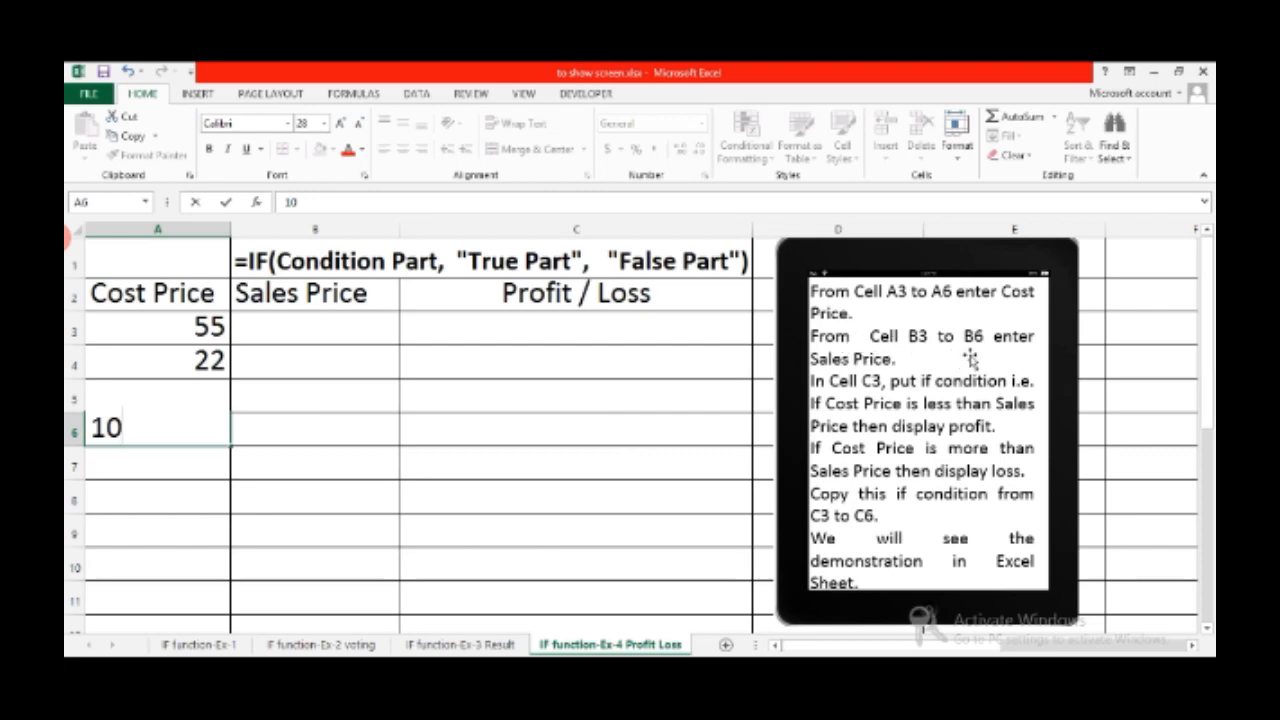
Enter the sales prices 65, 20, 60 and 20 into B3:B6
left_click(309, 329)
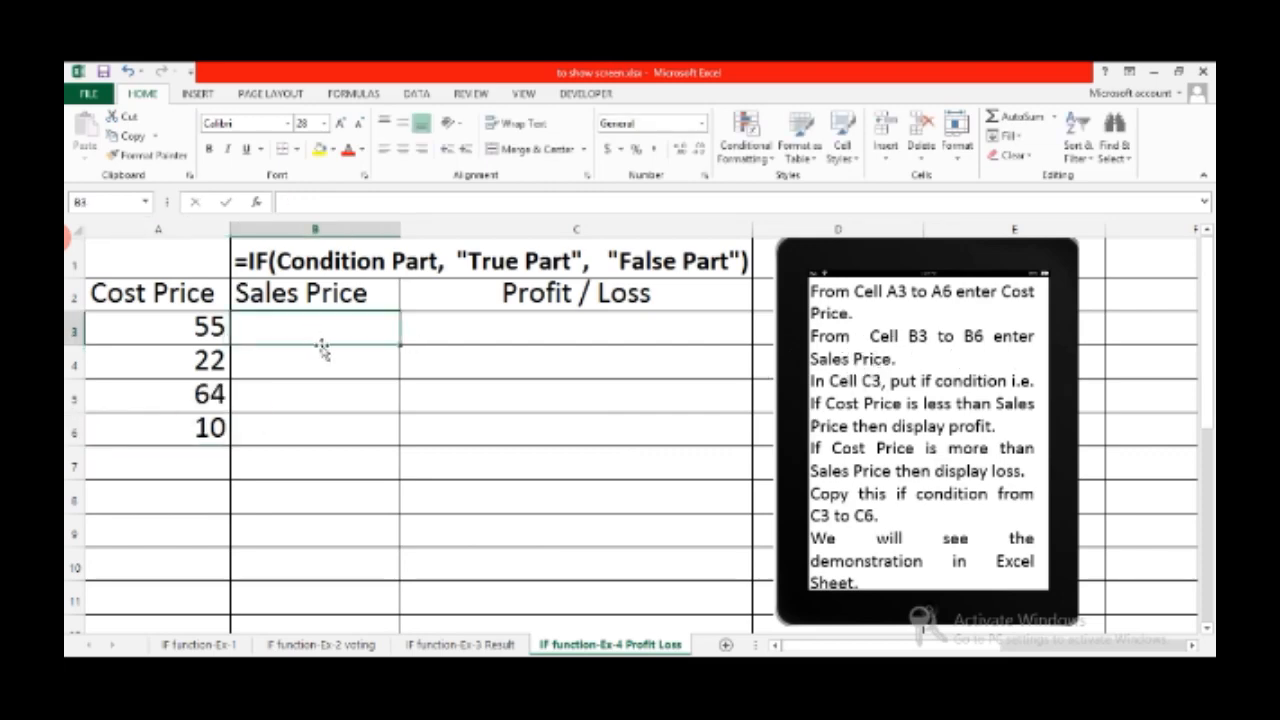
type("65")
key("Return")
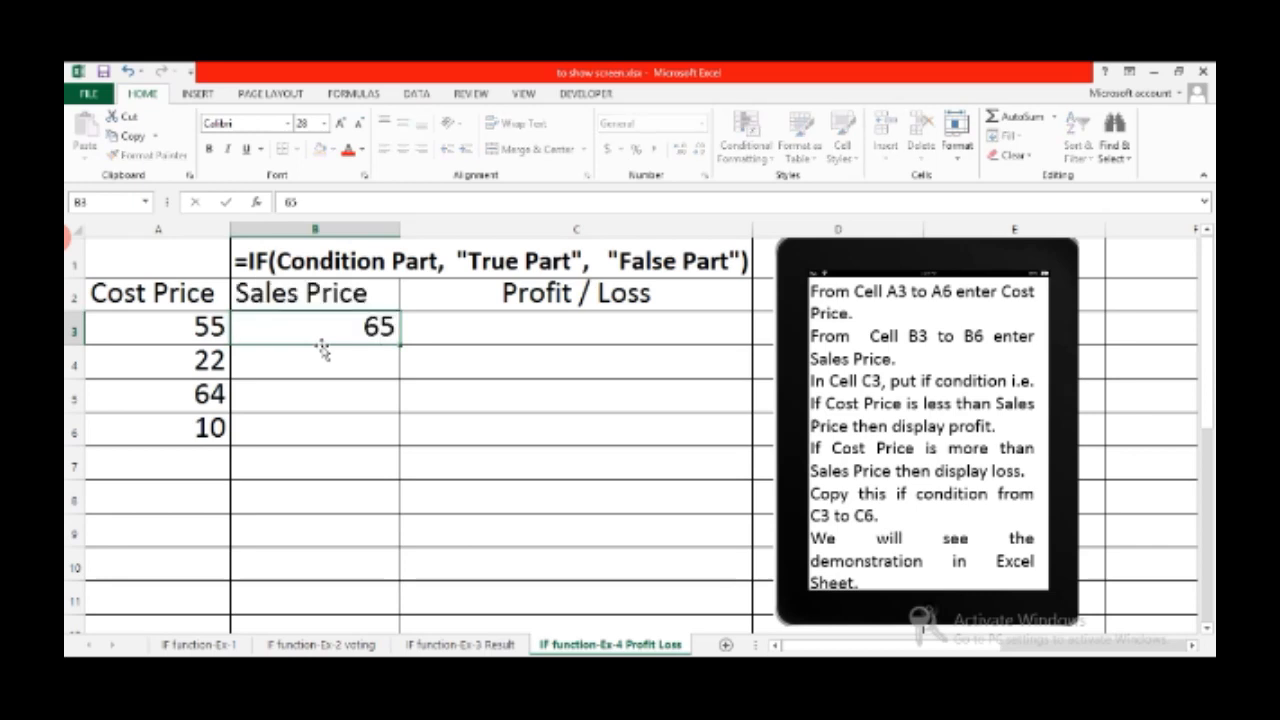
type("20")
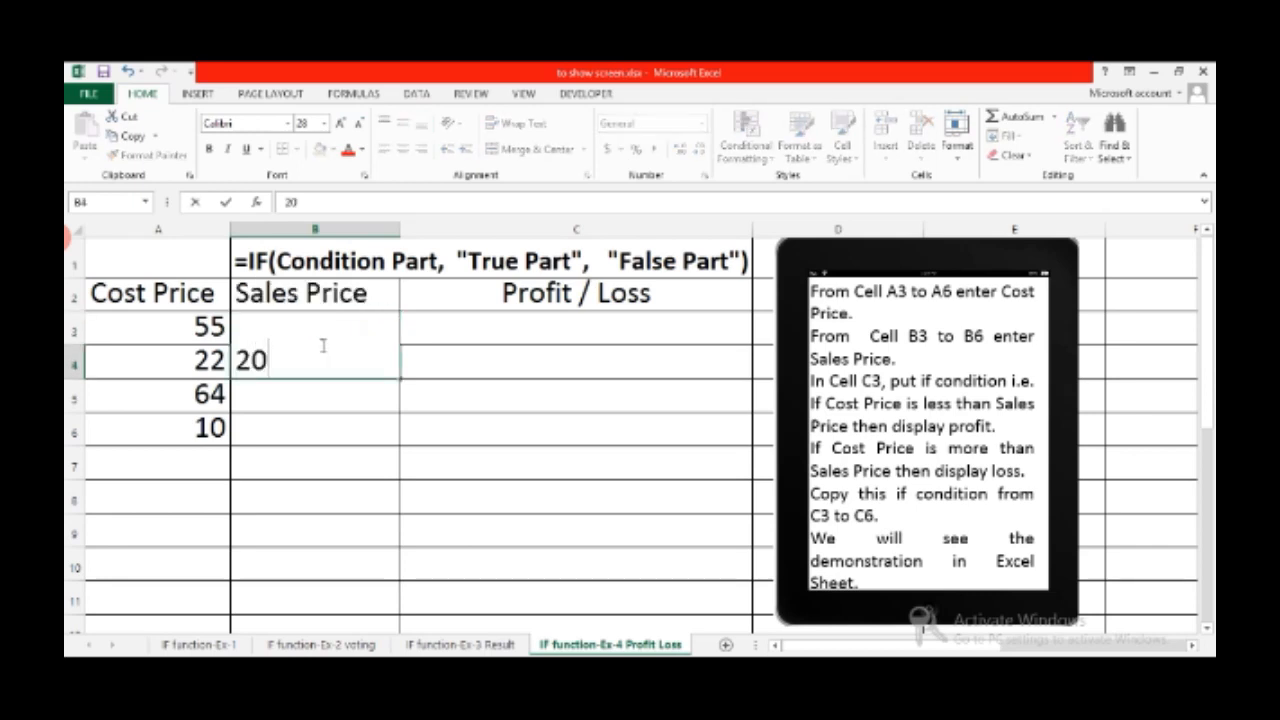
key("Return")
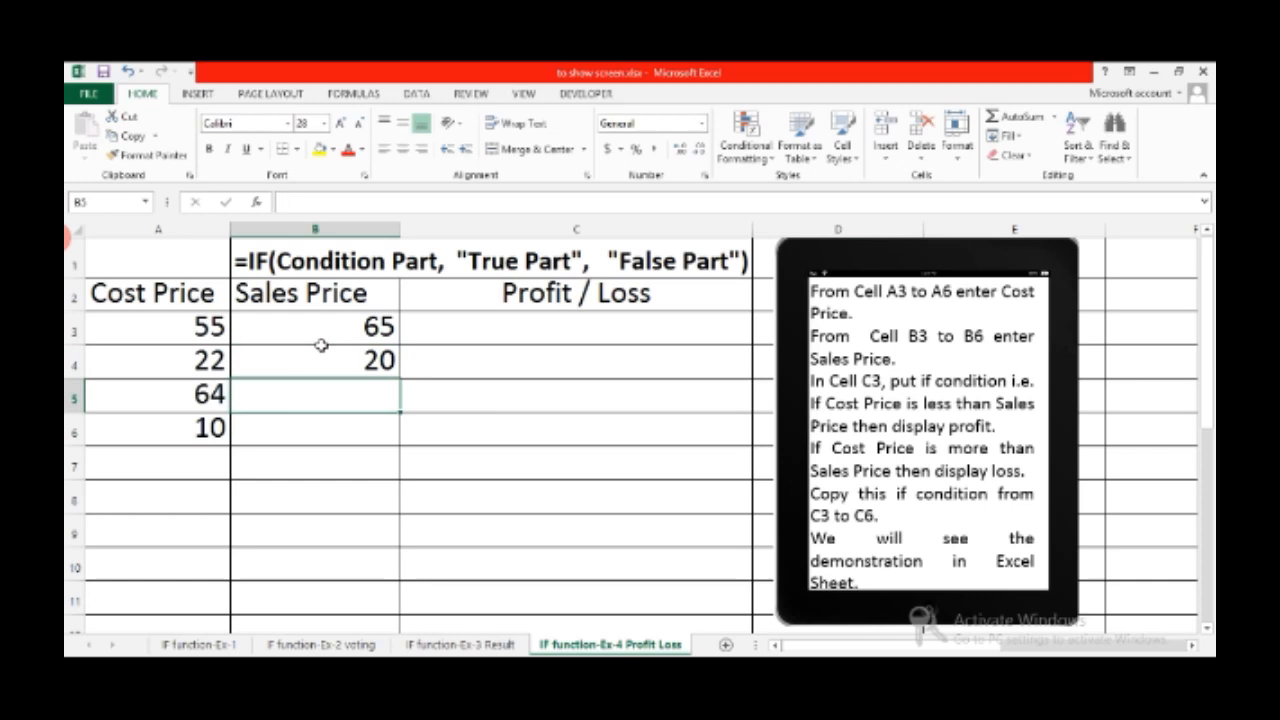
type("60")
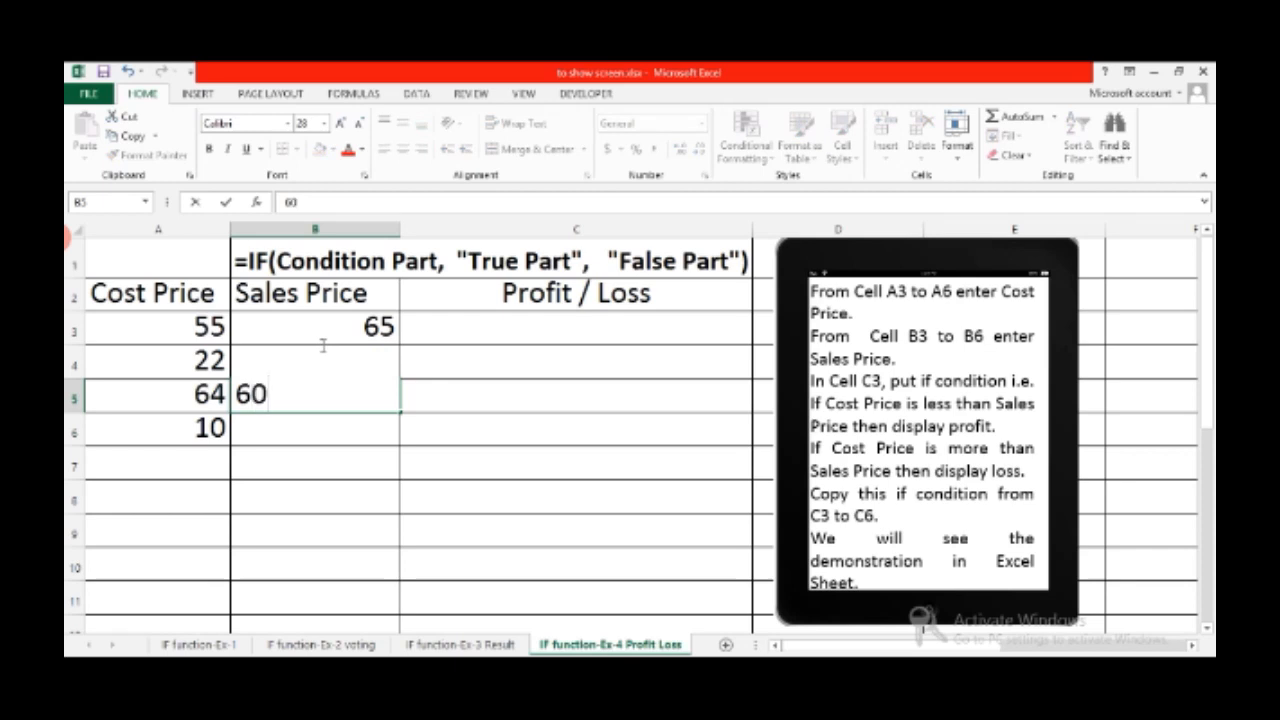
key("Return")
type("2")
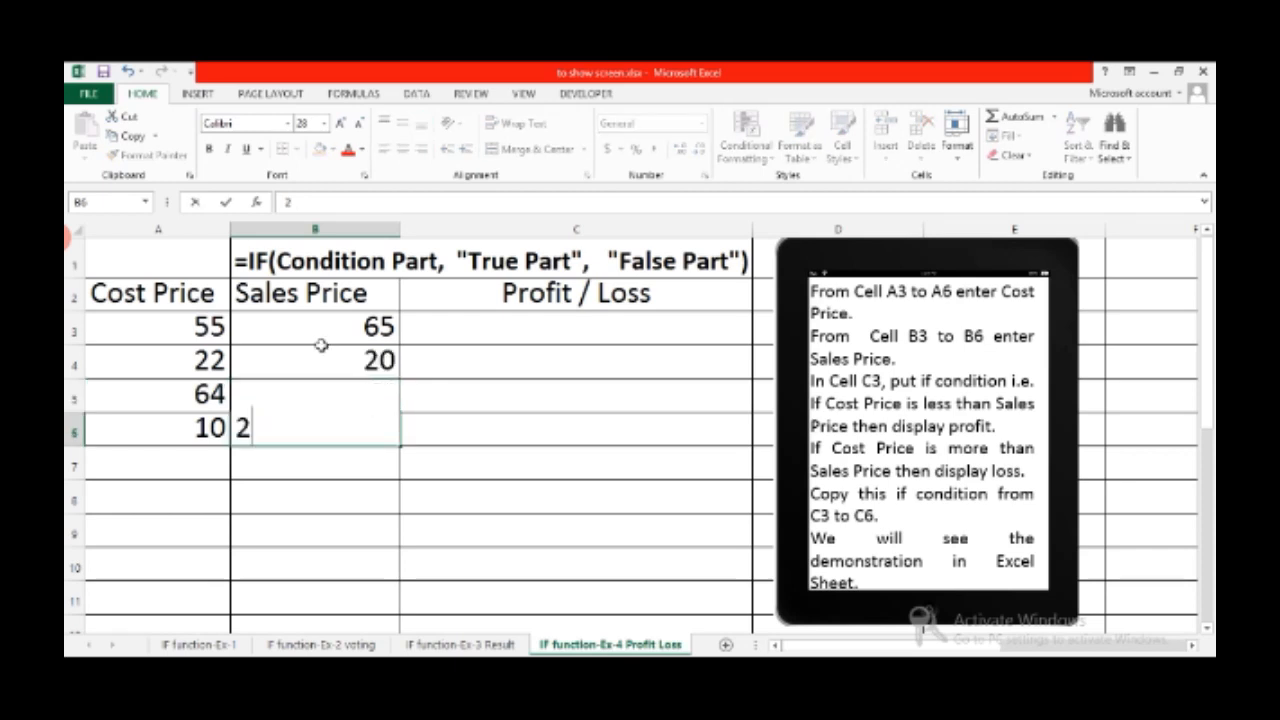
type("0")
key("Return")
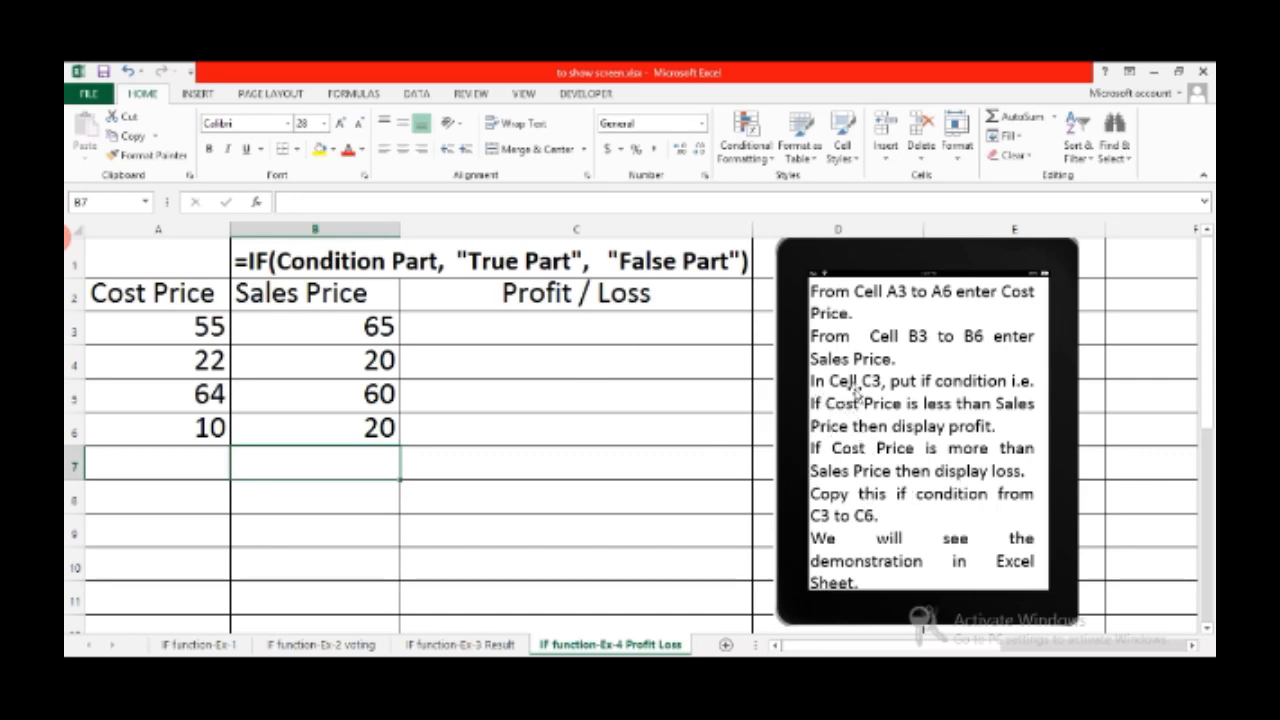
Start typing =if(a3<b3, "Profit", "Loss") in C3 to compare cost and sales price
left_click(571, 337)
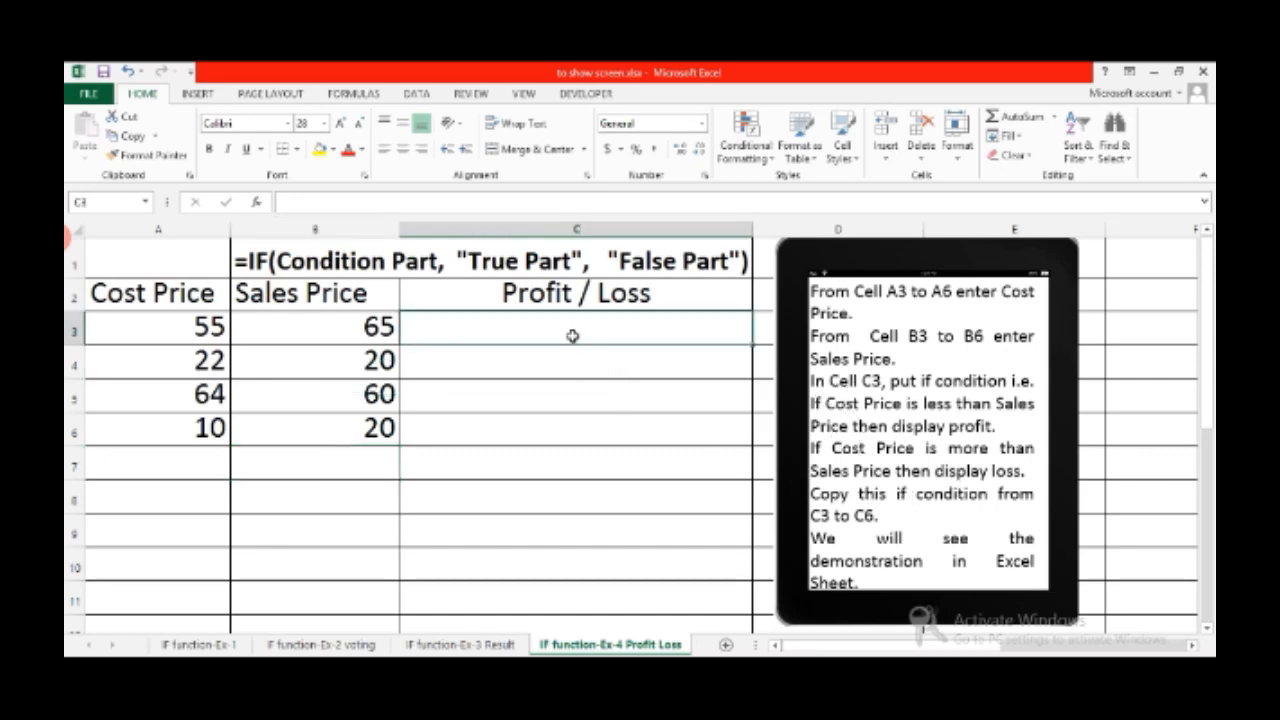
type("=")
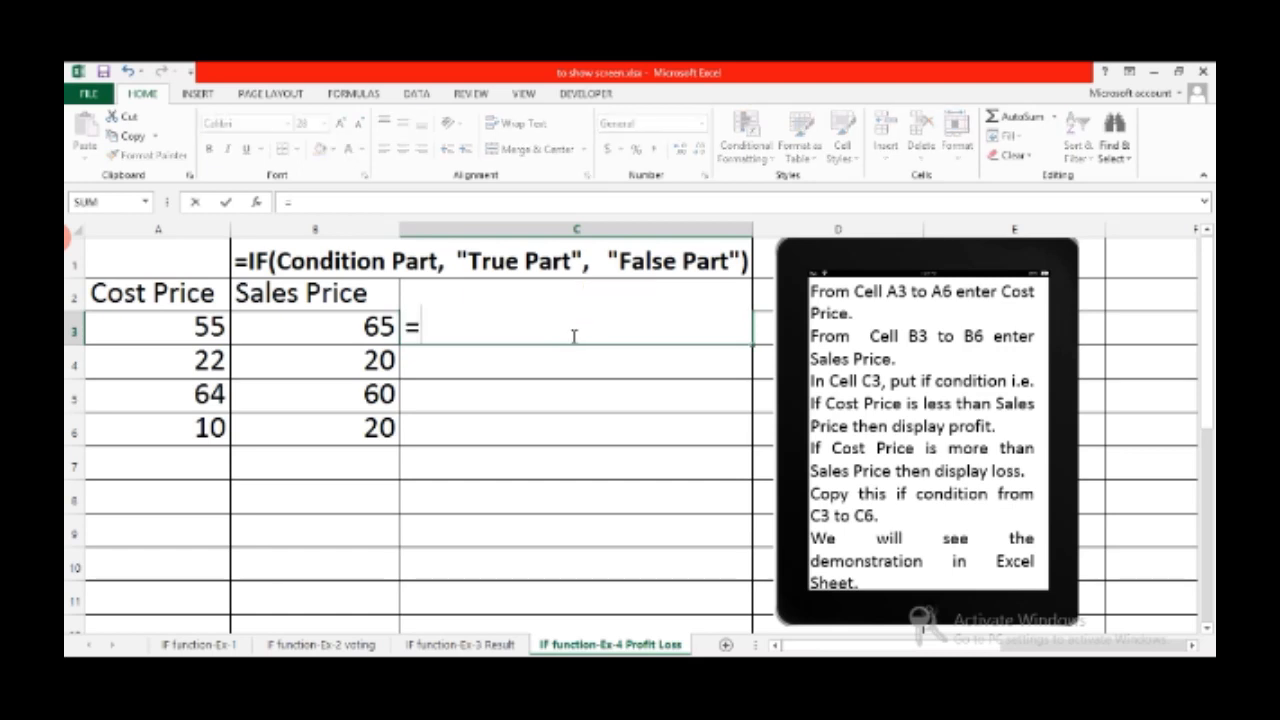
type("if(")
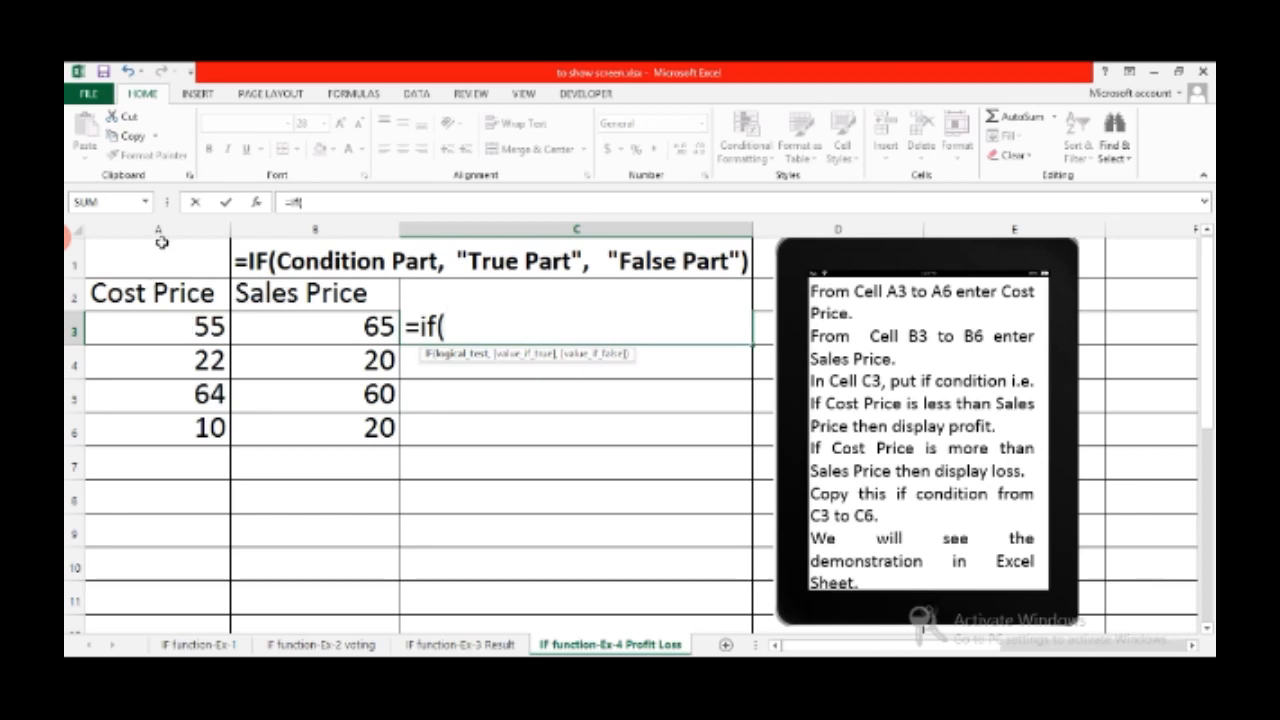
type("a")
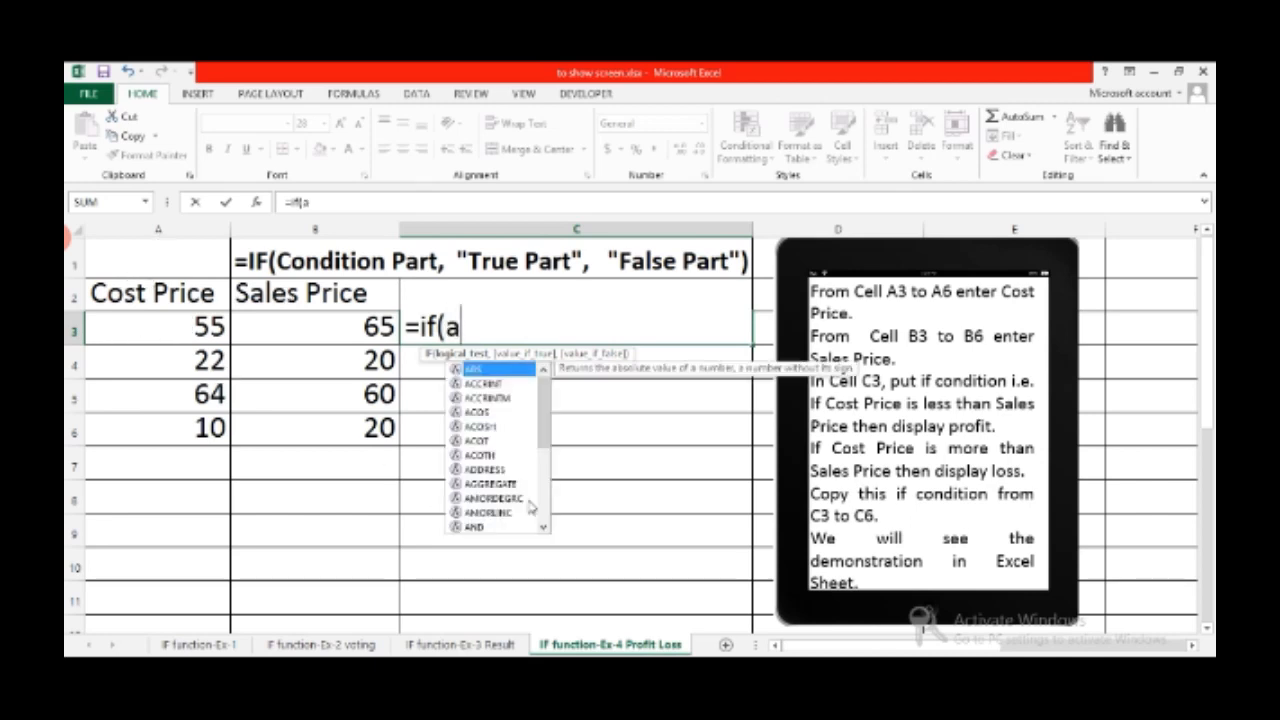
type("3")
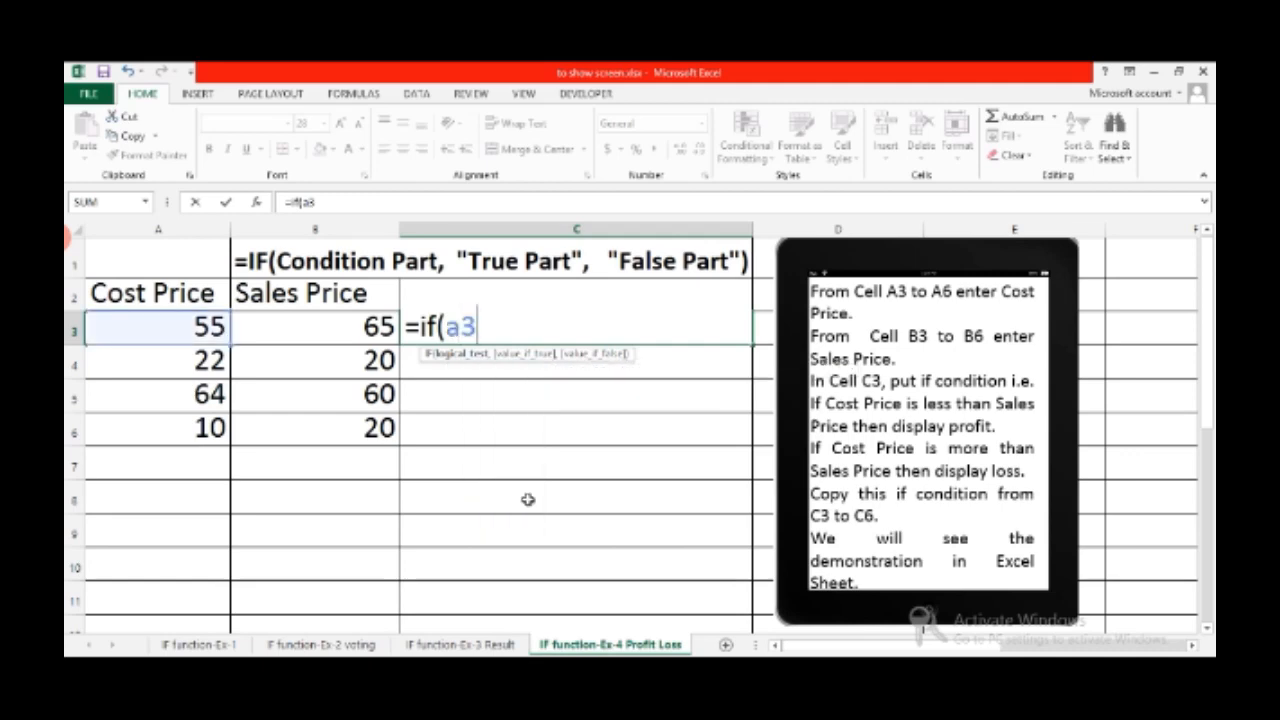
type("<b")
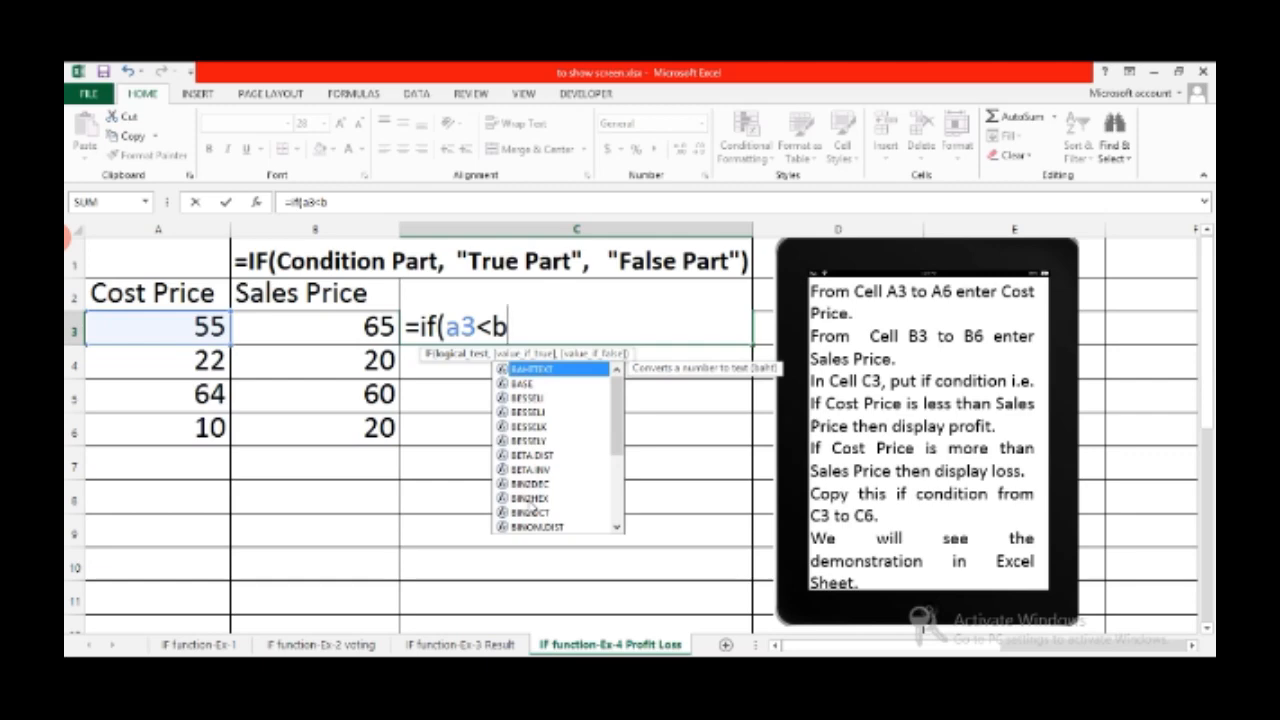
type("3")
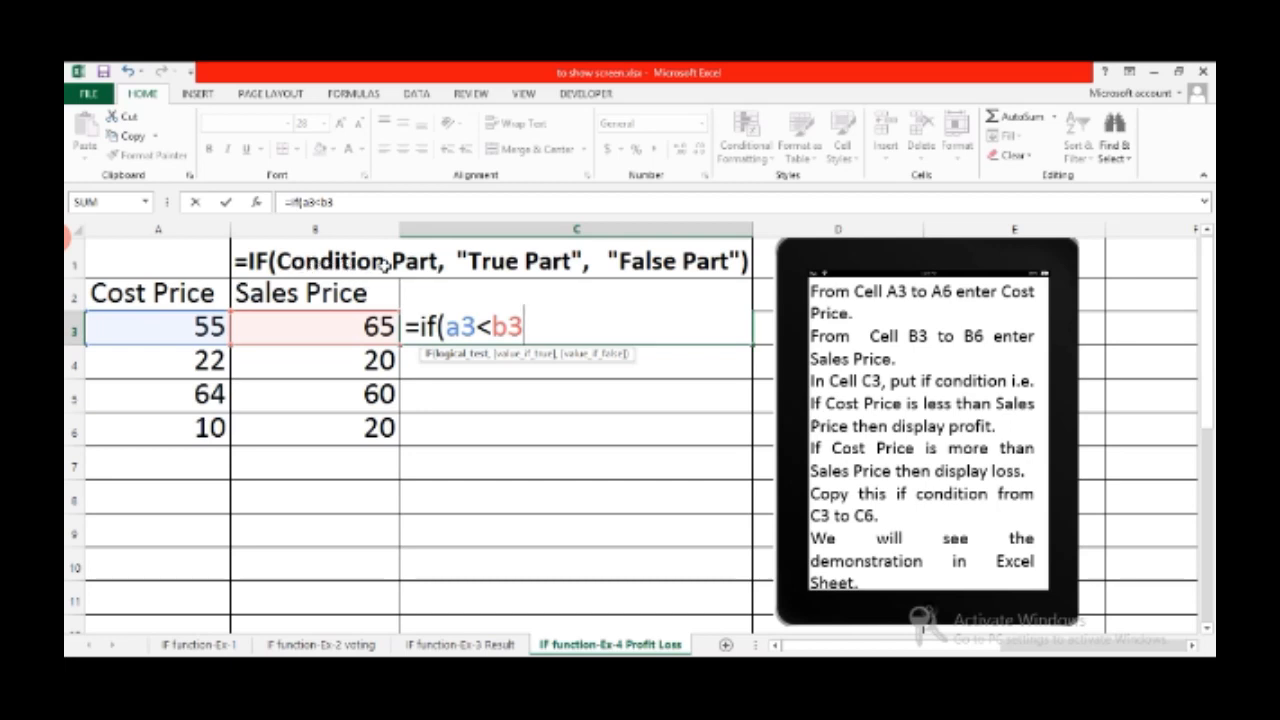
type(",")
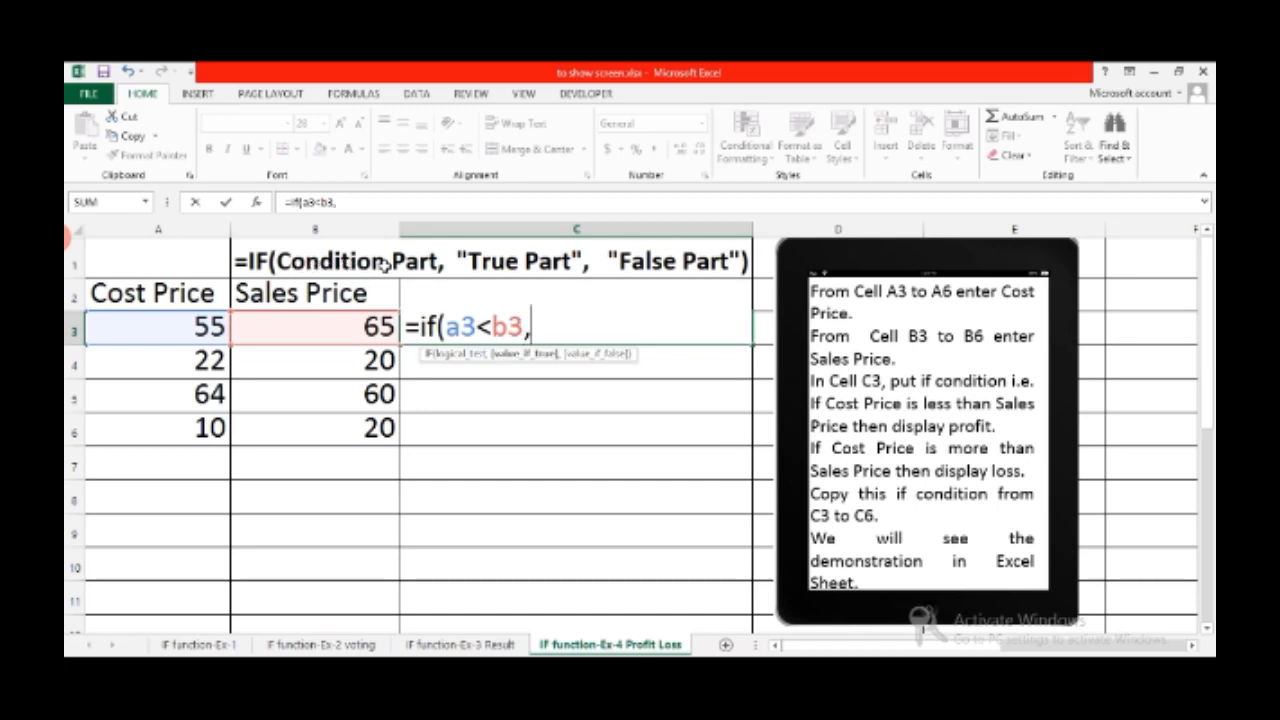
type(" \"Prof")
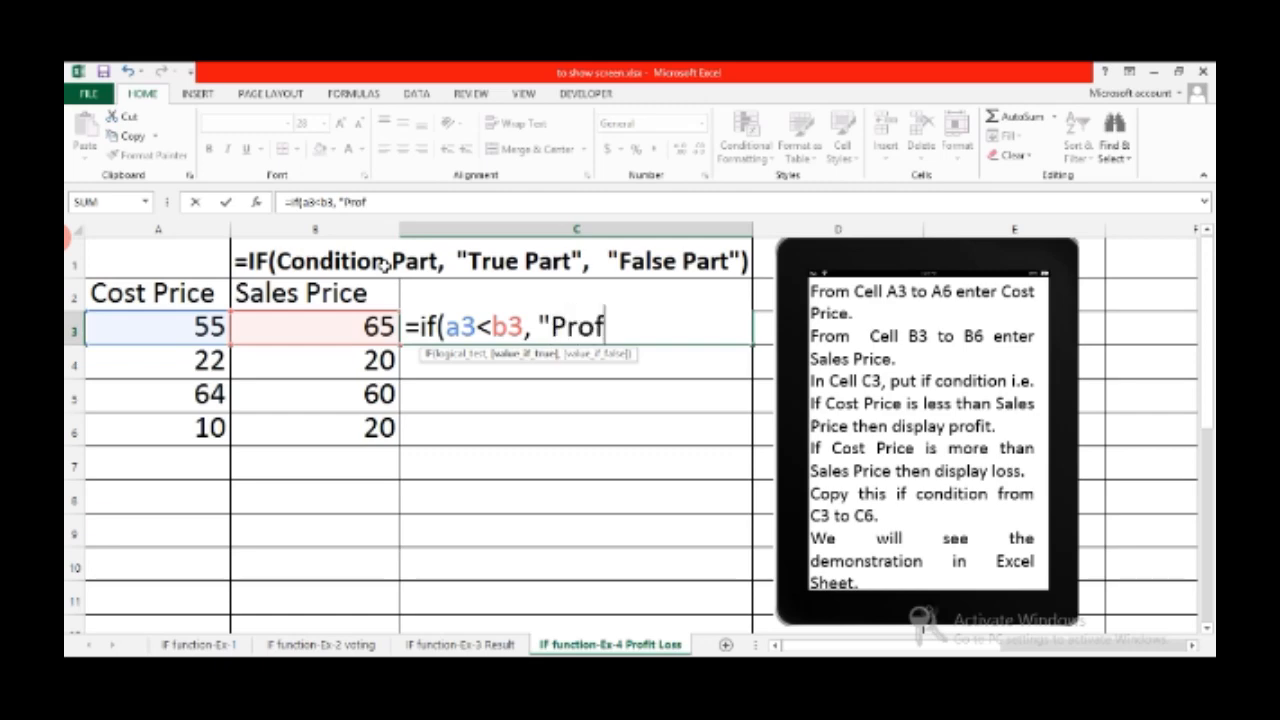
type("it\"")
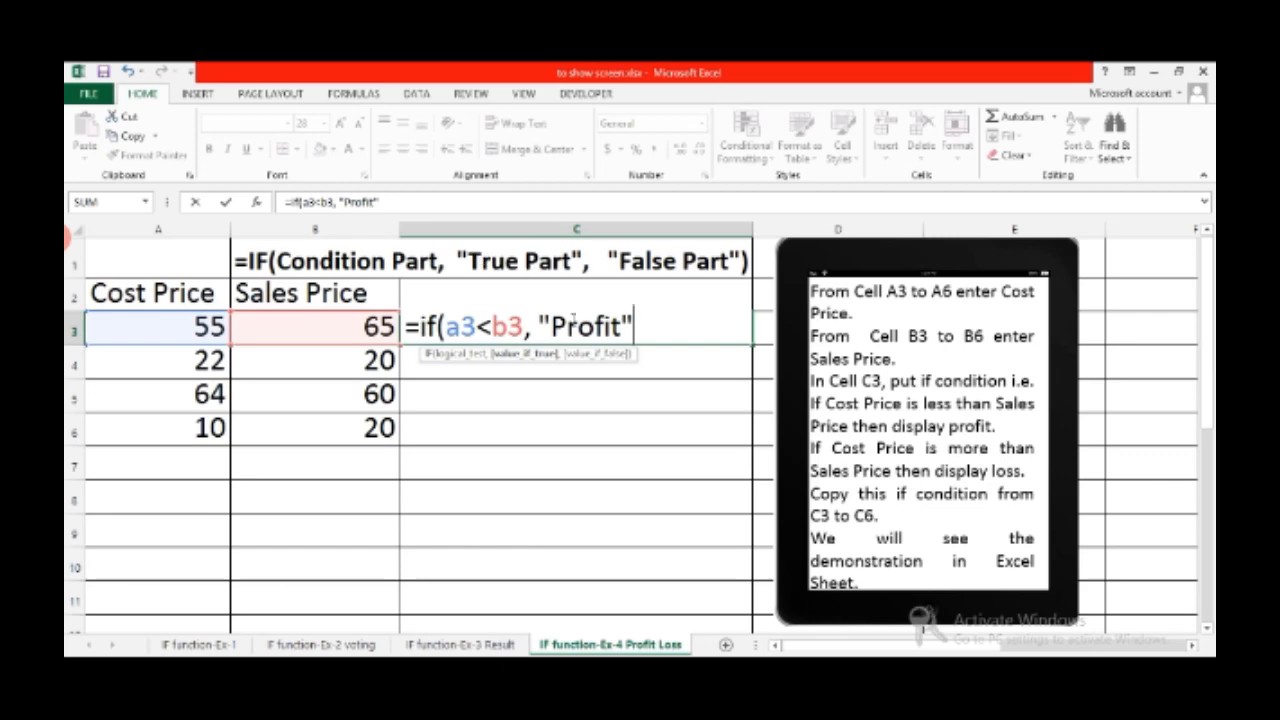
type(", ")
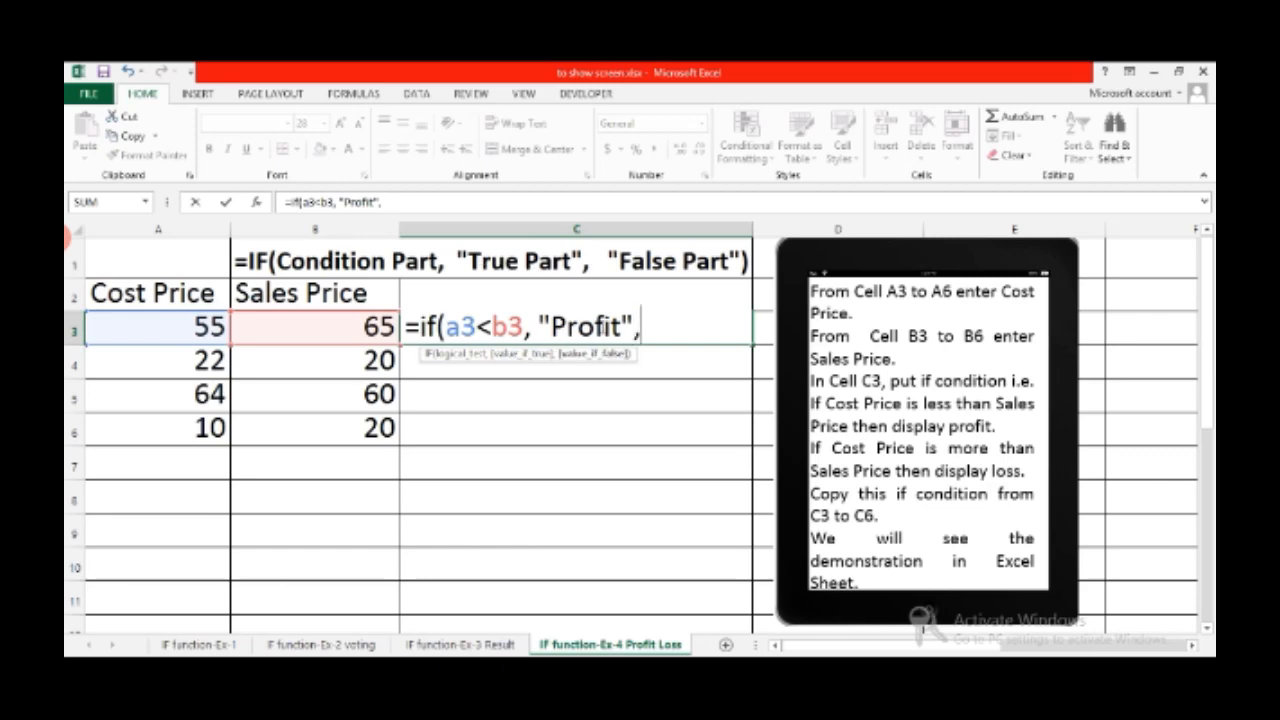
type("\"")
type("Loss")
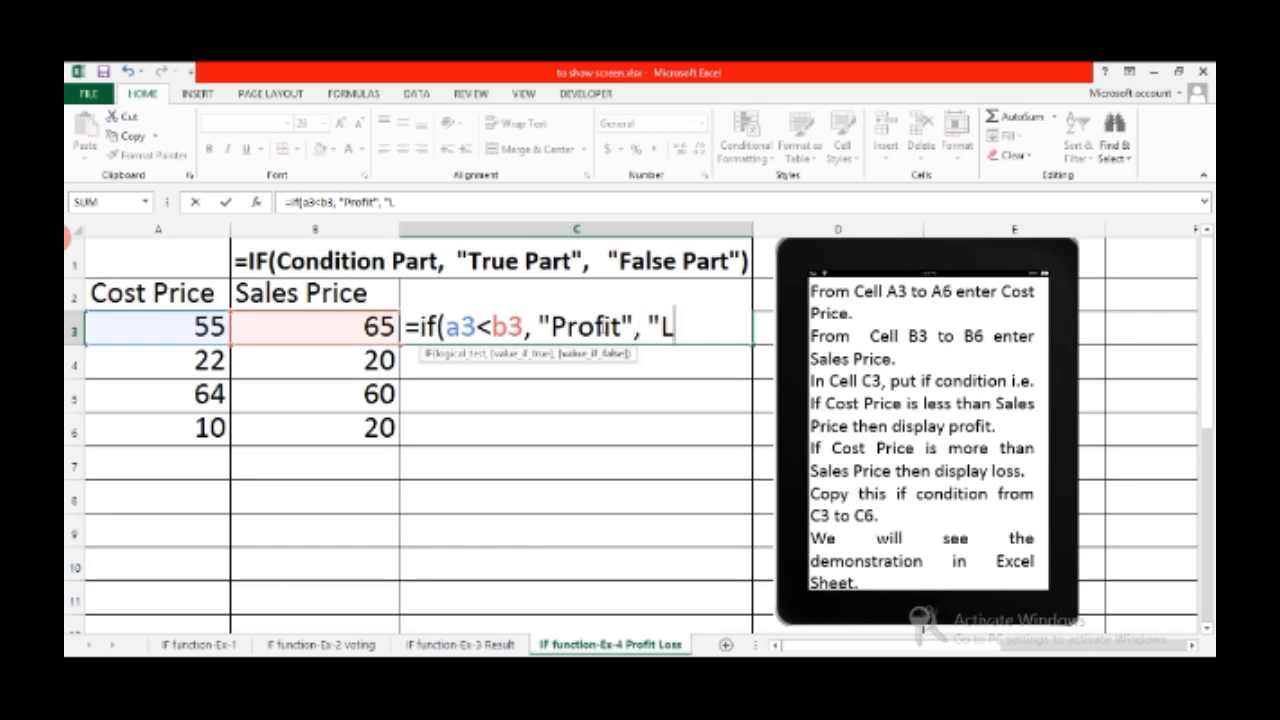